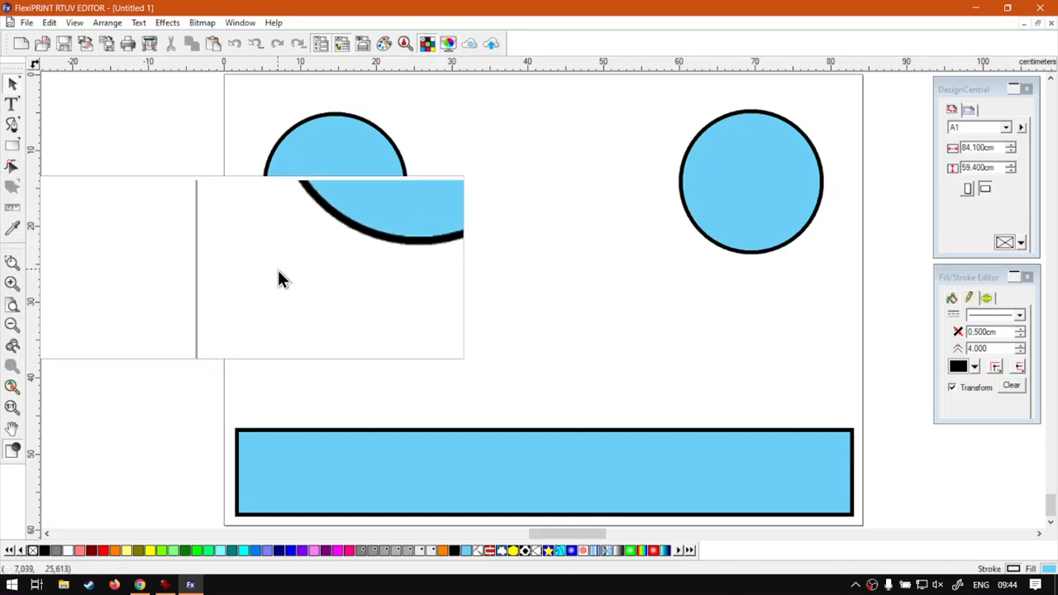
Step: Zoom in twice on the left circle with the Zoom tool, and zoom back out until the right circle appears
key(z)
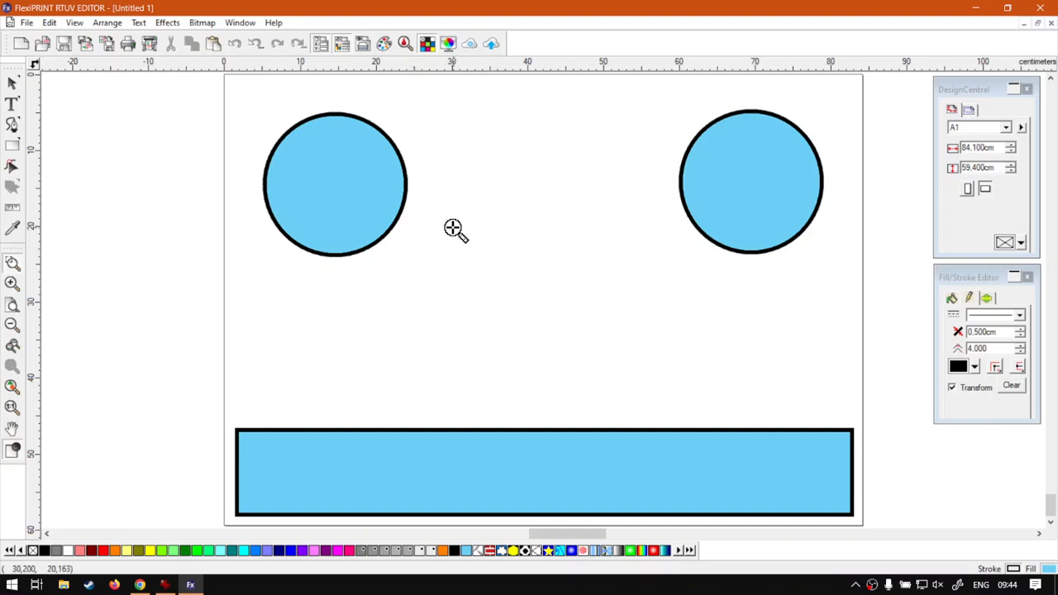
click(340, 177)
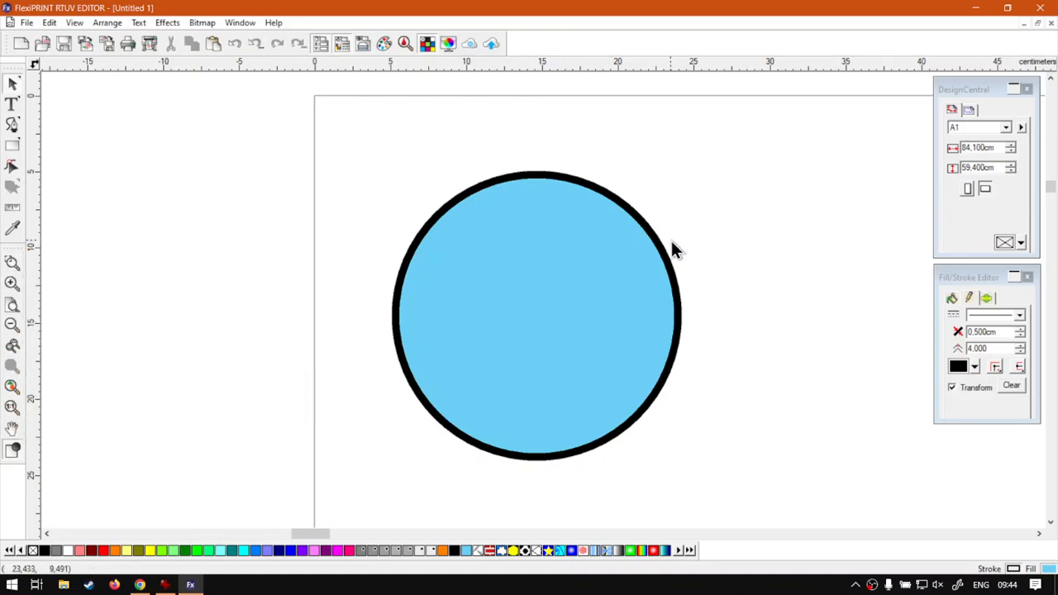
key(z)
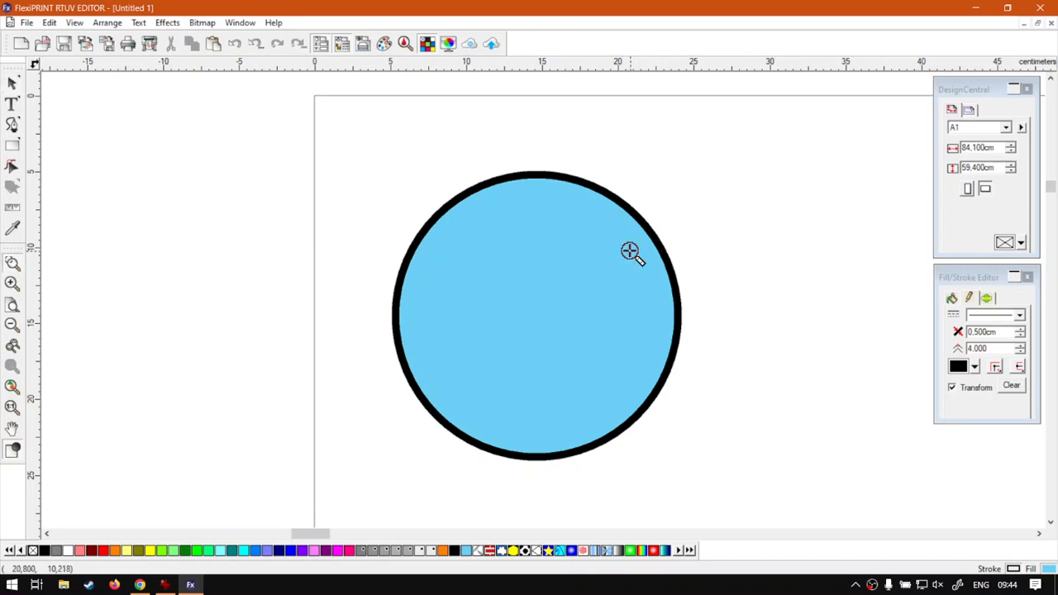
click(592, 333)
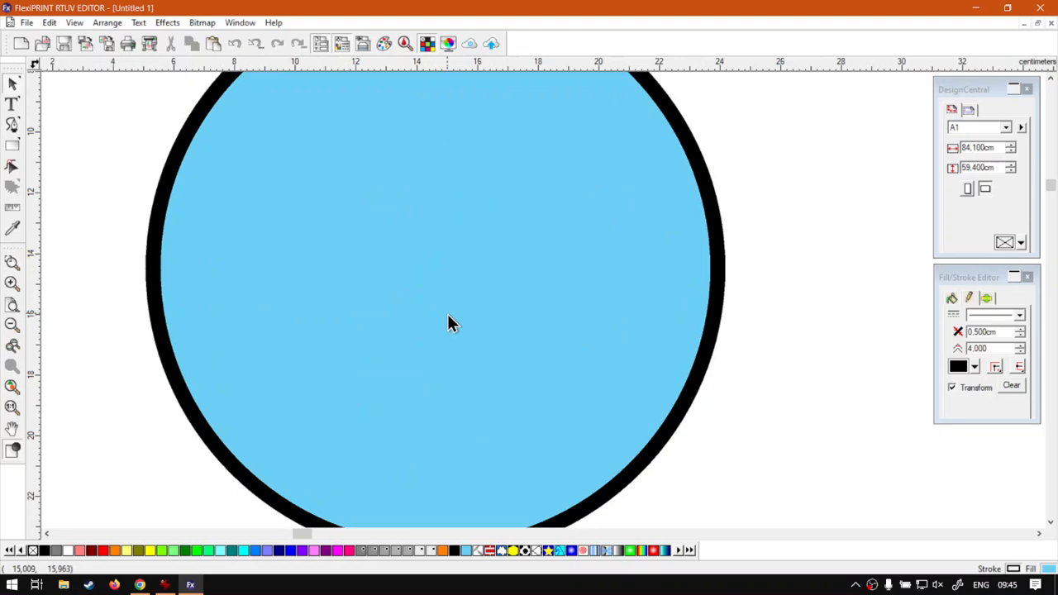
key(z)
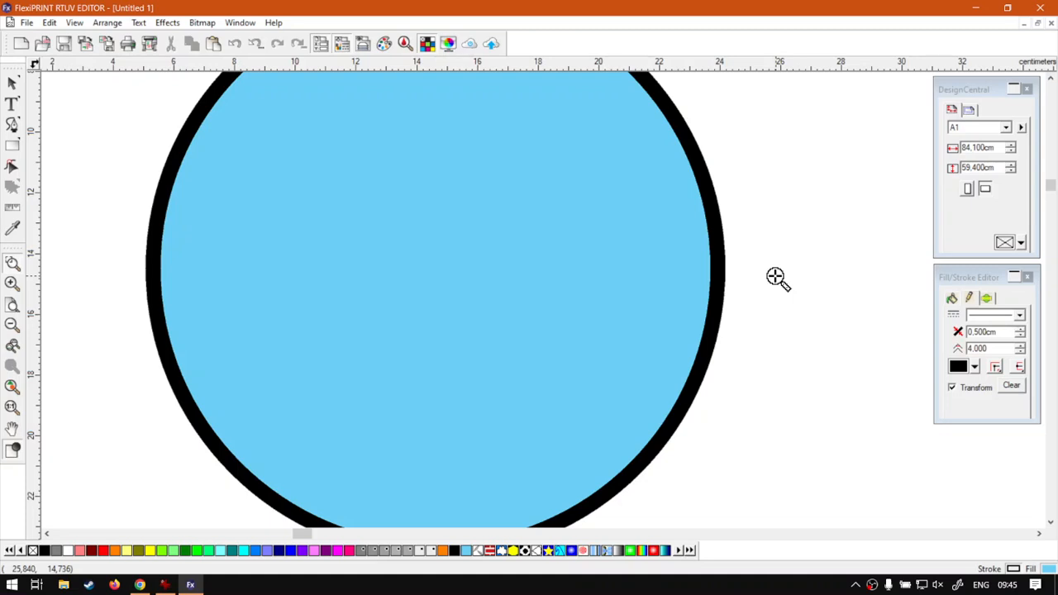
key(ctrl)
ctrl+click(588, 262)
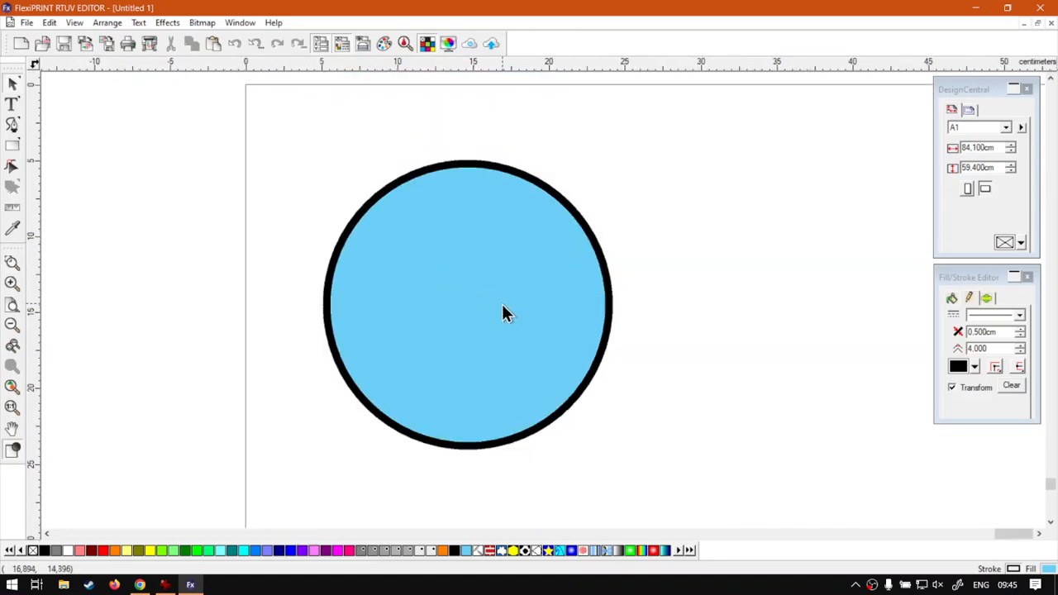
ctrl+click(536, 301)
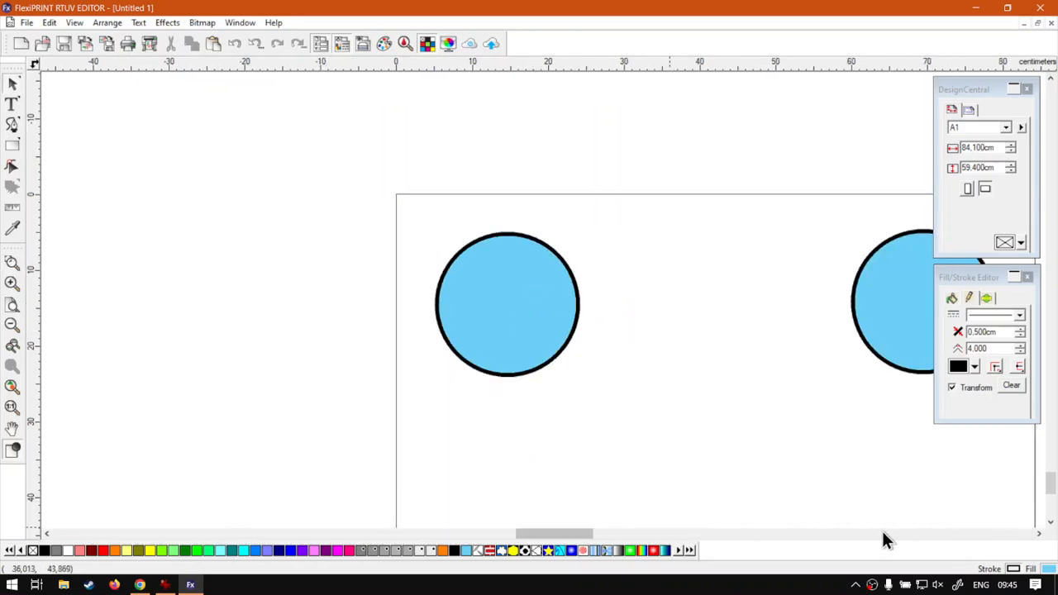
Step: Bring both circles into view and zoom into a framed area enclosing them
mouse_move(570, 535)
mouse_down()
mouse_move(605, 533)
mouse_move(589, 532)
mouse_up()
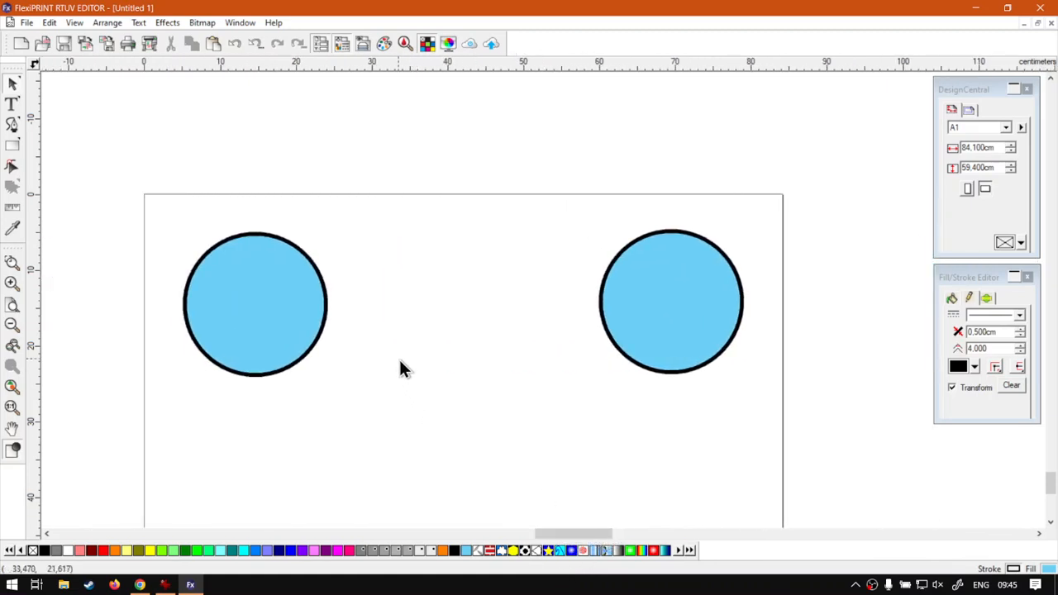
key(z)
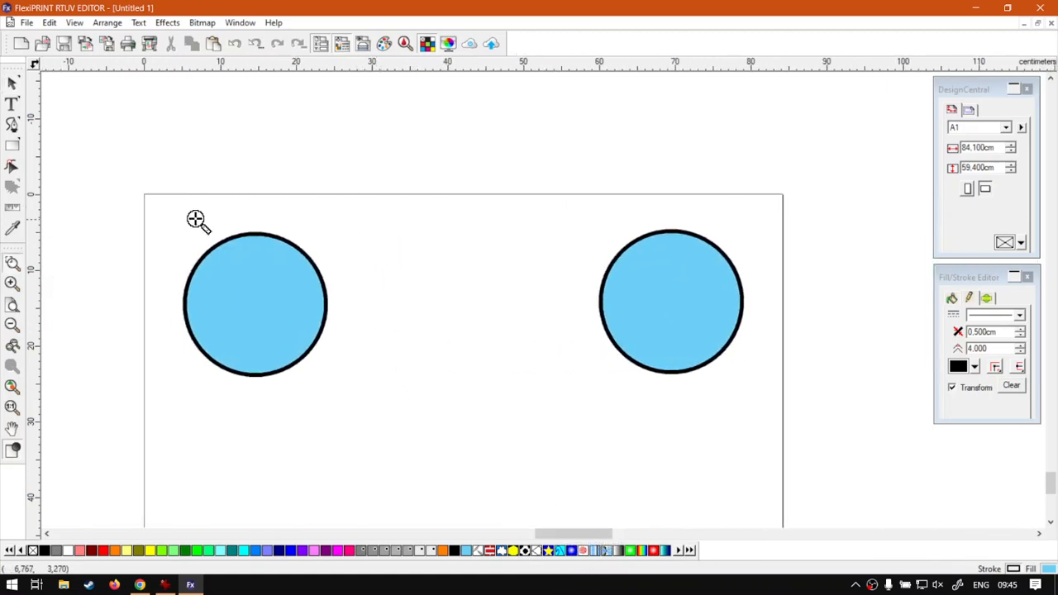
drag(170, 221, 751, 394)
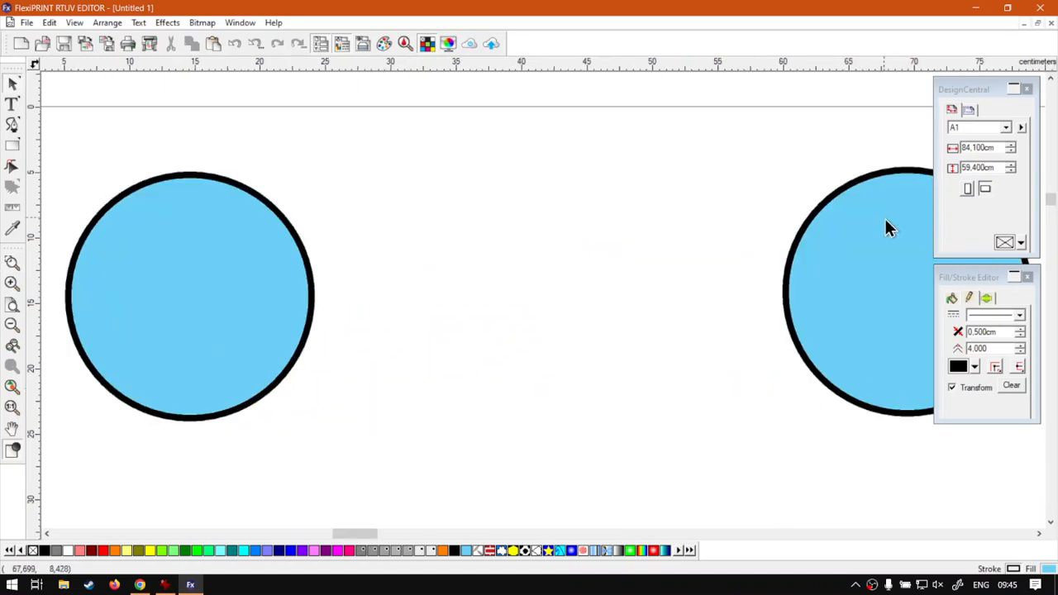
Step: Close the DesignCentral and Fill/Stroke Editor windows to uncover the right circle
mouse_move(970, 277)
mouse_down()
mouse_move(741, 387)
mouse_move(951, 330)
mouse_move(972, 301)
mouse_move(973, 375)
mouse_up()
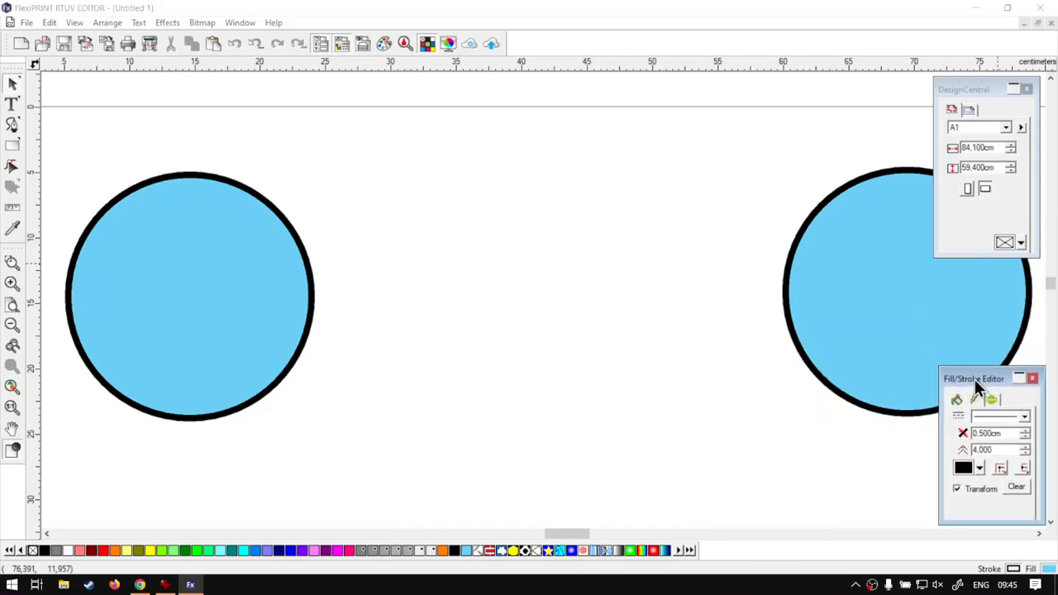
click(1026, 89)
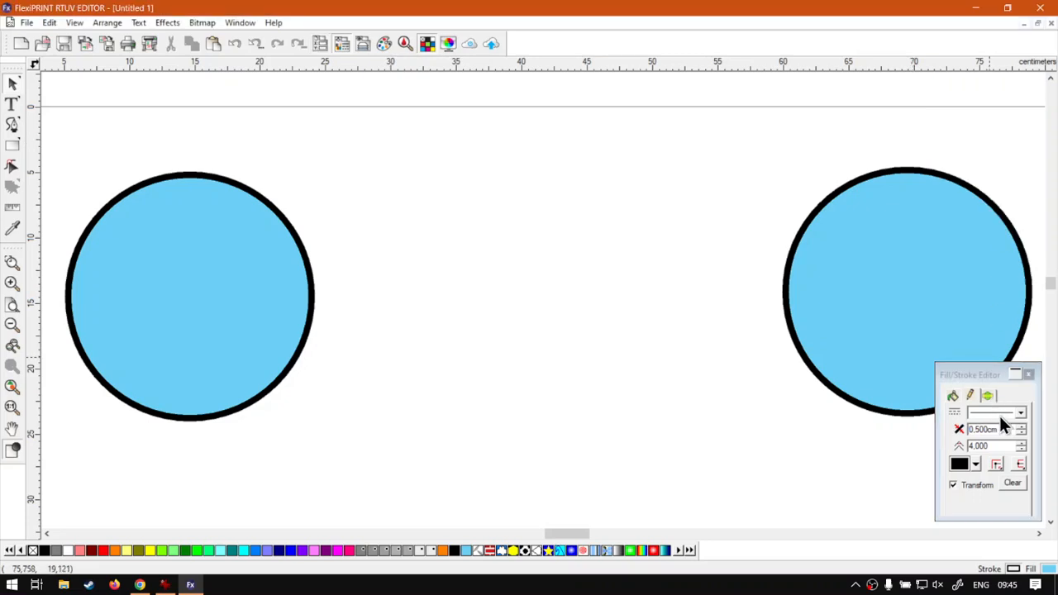
click(1028, 374)
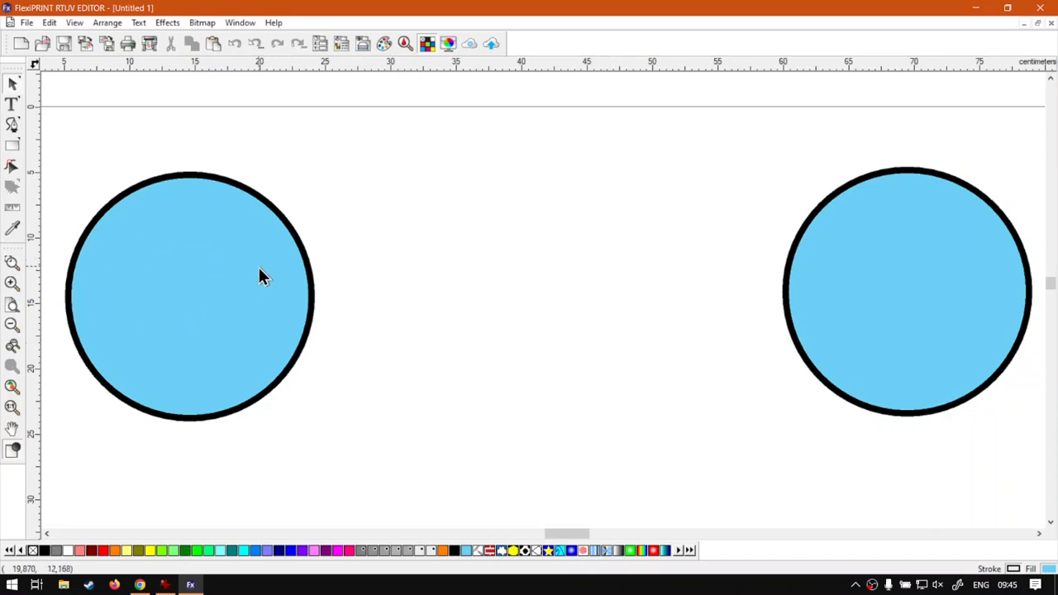
Step: Zoom out with the Zoom tool until the whole page with both circles and the rectangle is in view
click(12, 264)
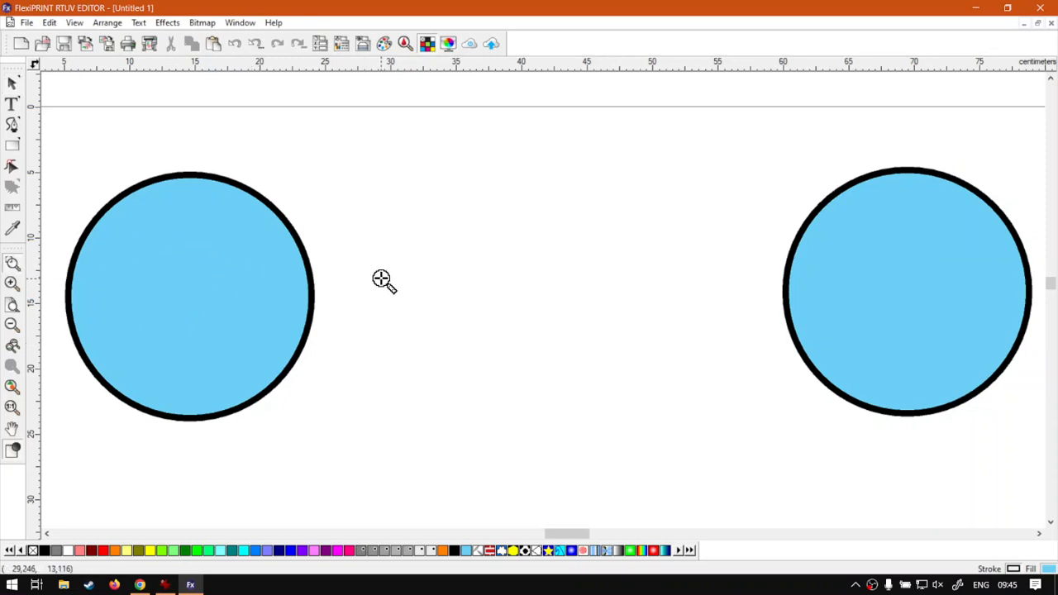
right_click(381, 279)
scroll(974, 334, down, 3)
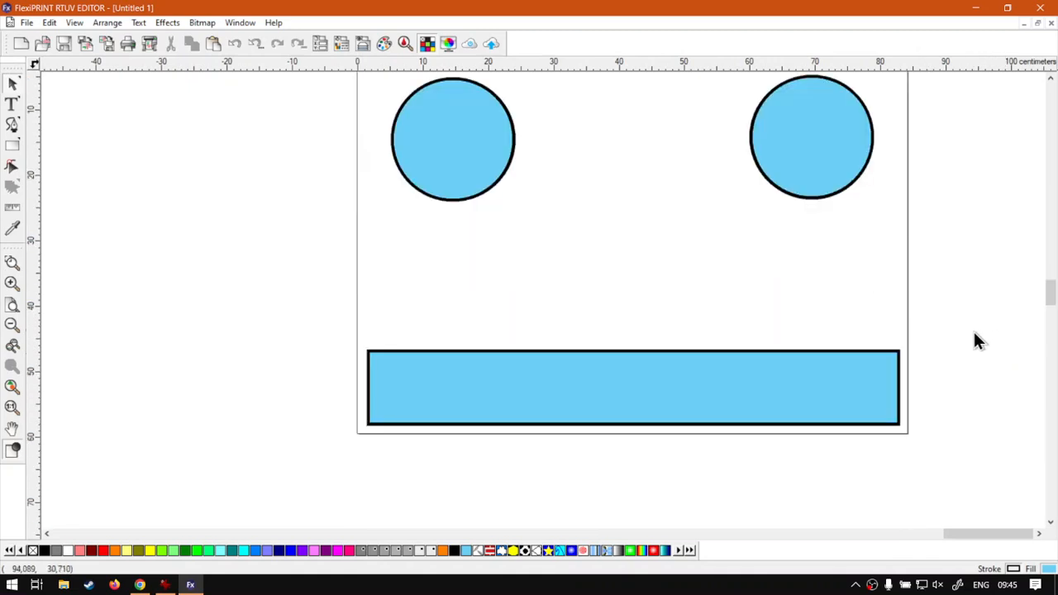
scroll(973, 340, up, 1)
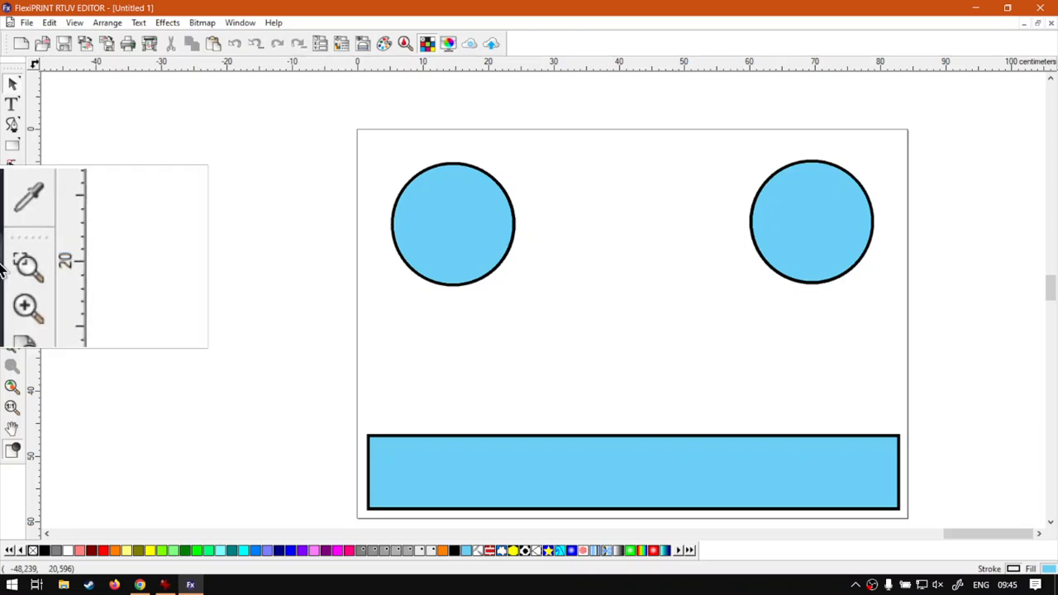
Step: Turn off "Resume previous tool after zooming once" in the Zoom tool's preferences
double_click(13, 366)
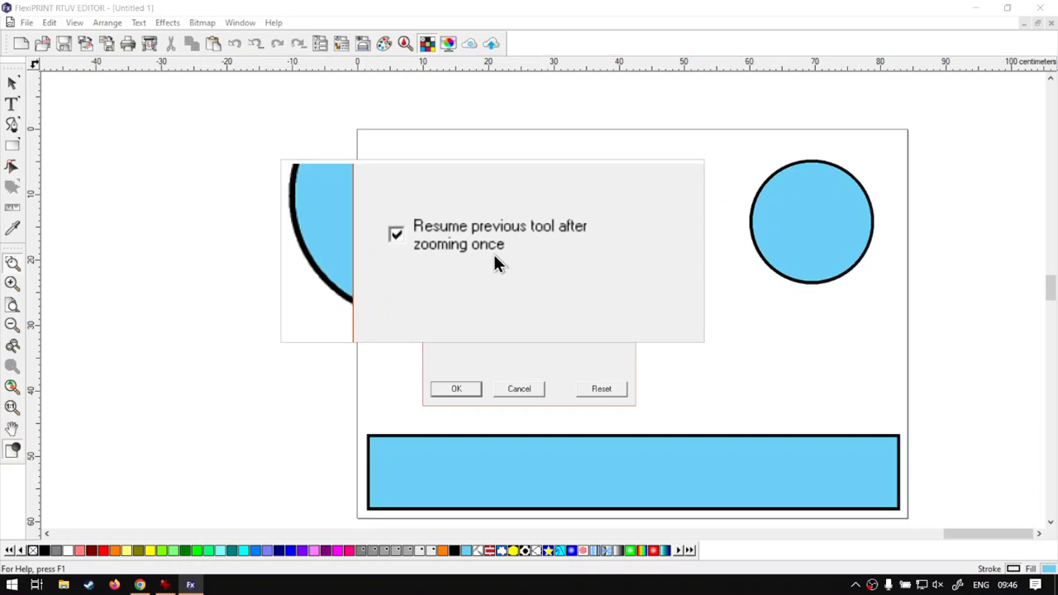
click(444, 243)
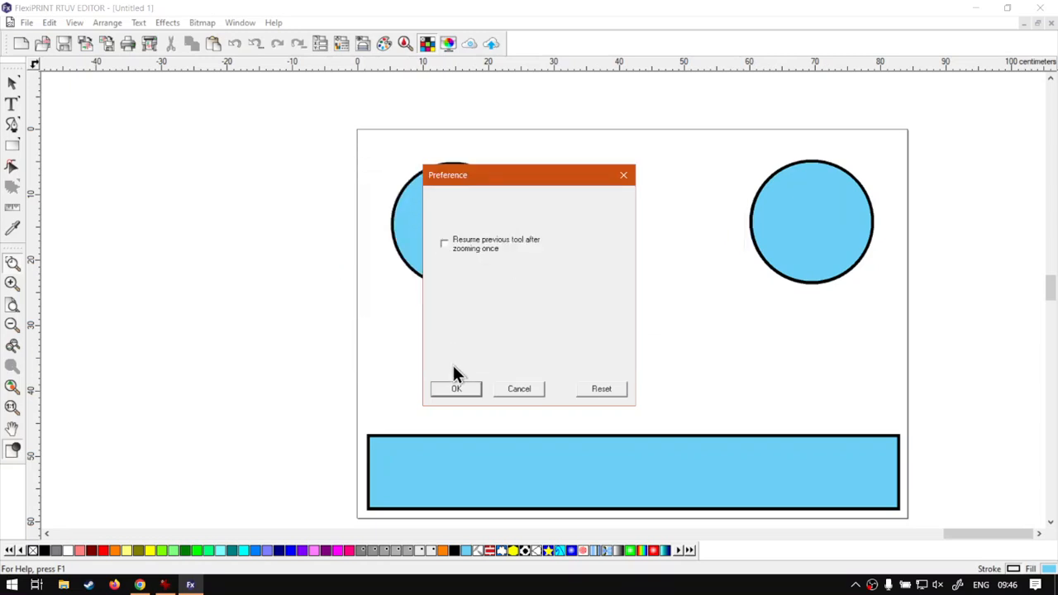
click(457, 389)
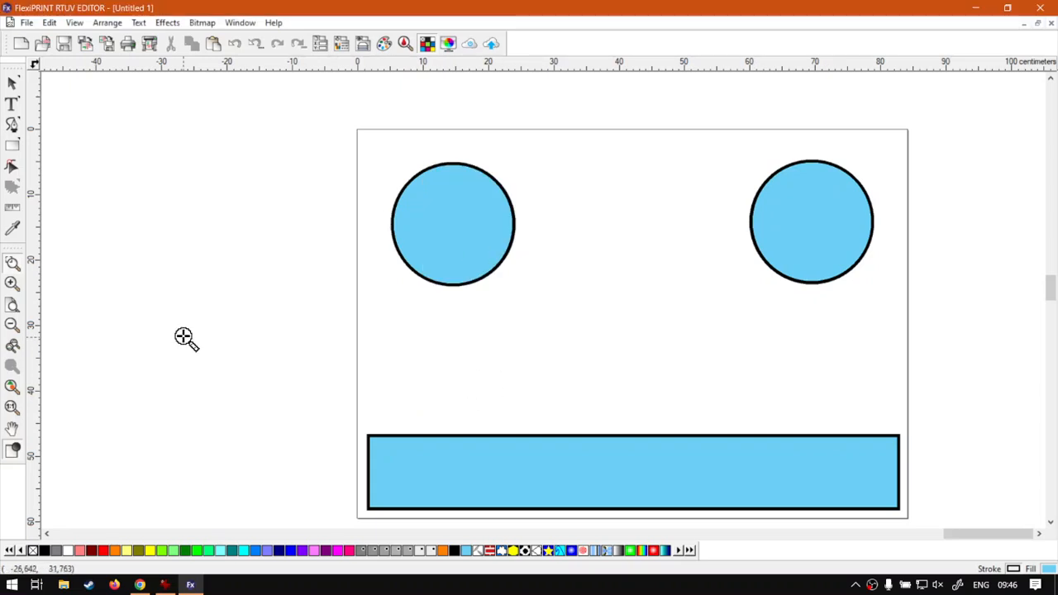
Step: Zoom in and out around the left circle repeatedly with the Zoom tool, including zooming into a framed area
click(521, 254)
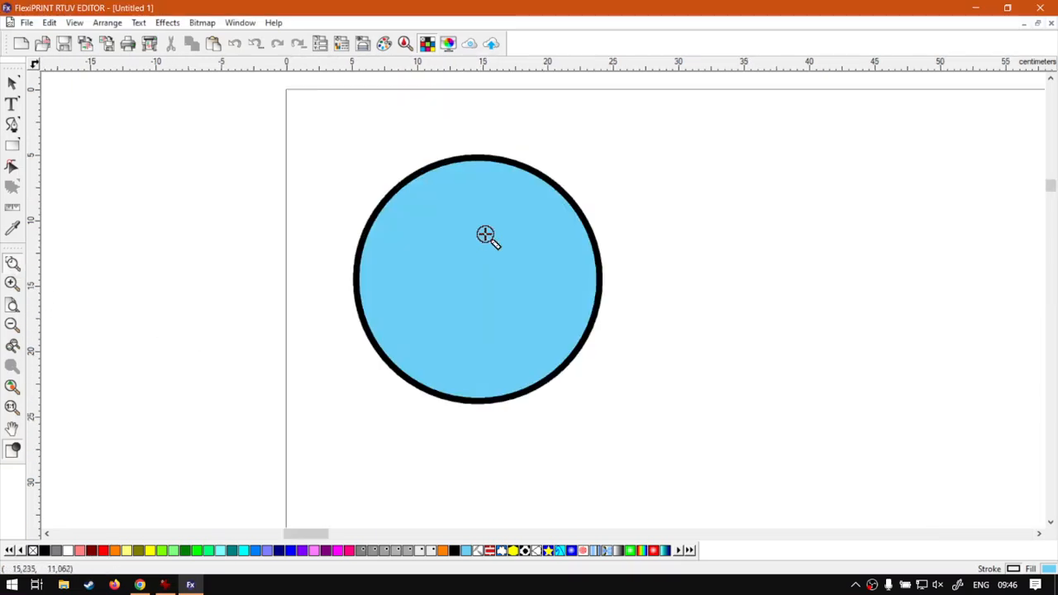
click(529, 300)
click(560, 269)
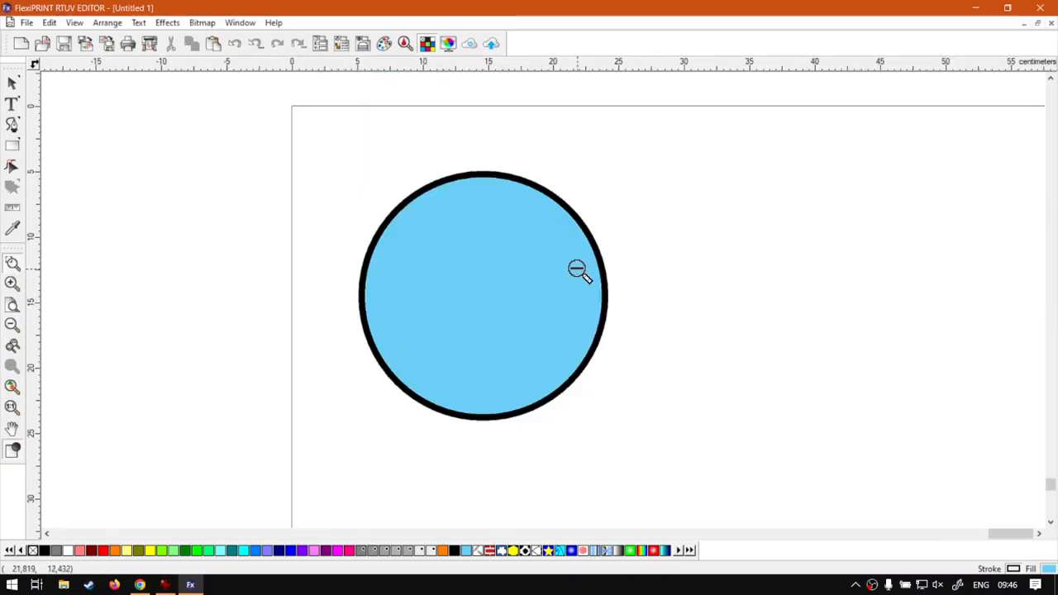
click(578, 271)
click(714, 394)
drag(388, 206, 661, 410)
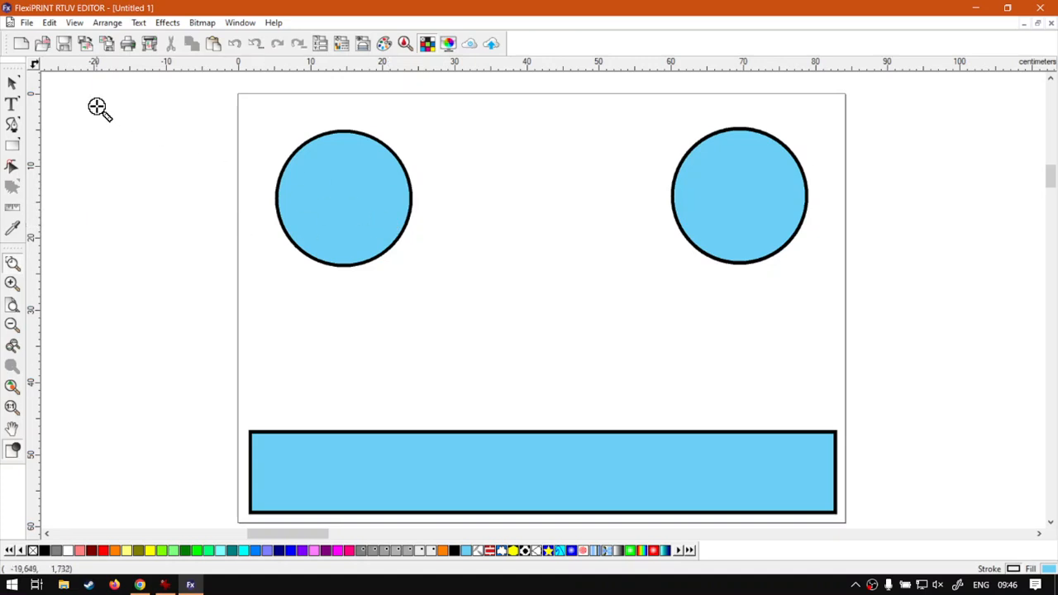
Step: Return to the Select tool and zoom in and out once about the center of the view
click(13, 82)
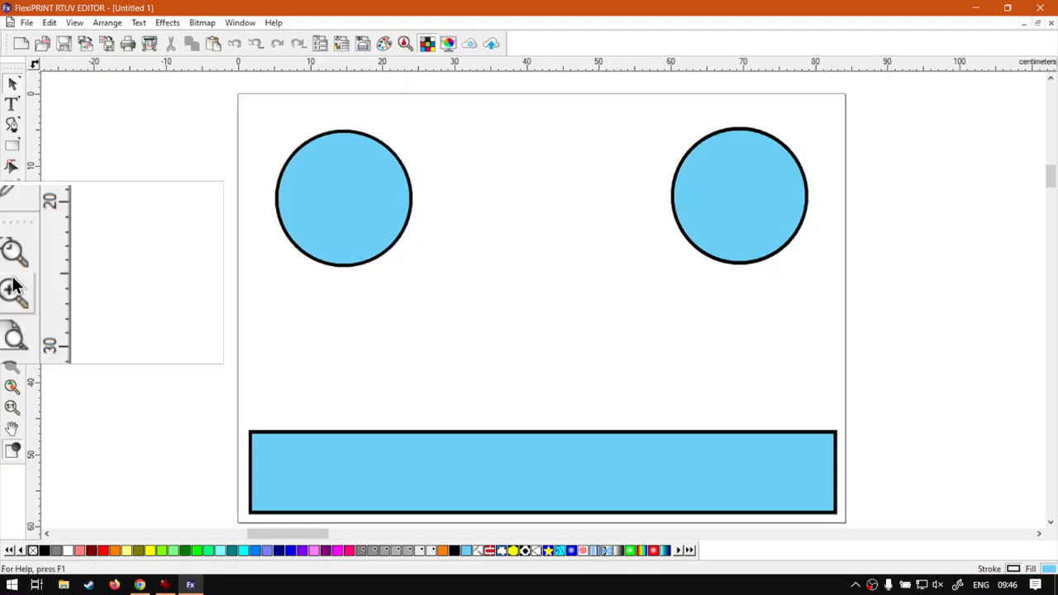
click(12, 289)
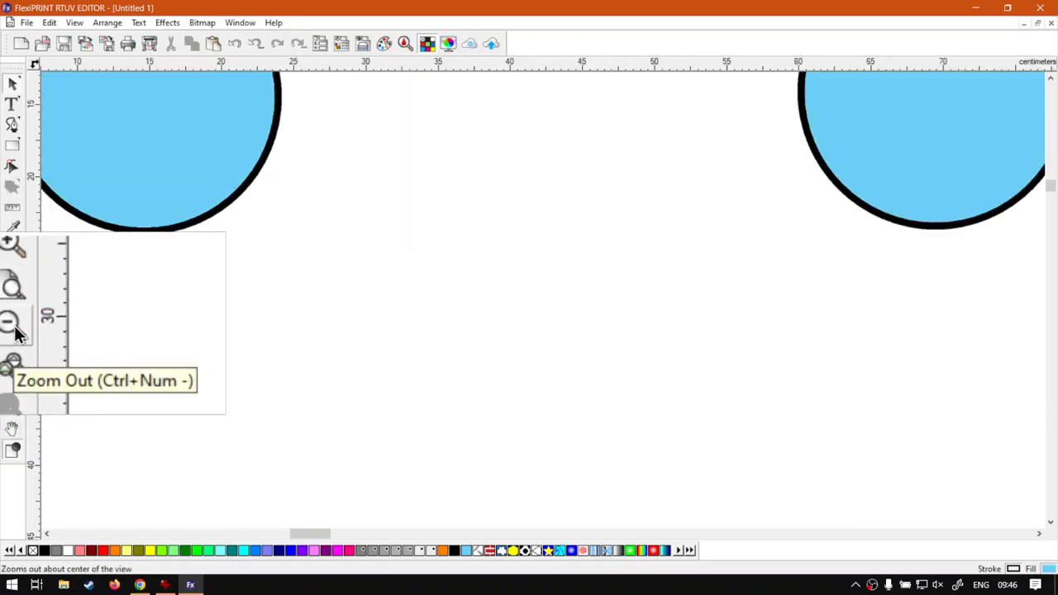
click(17, 330)
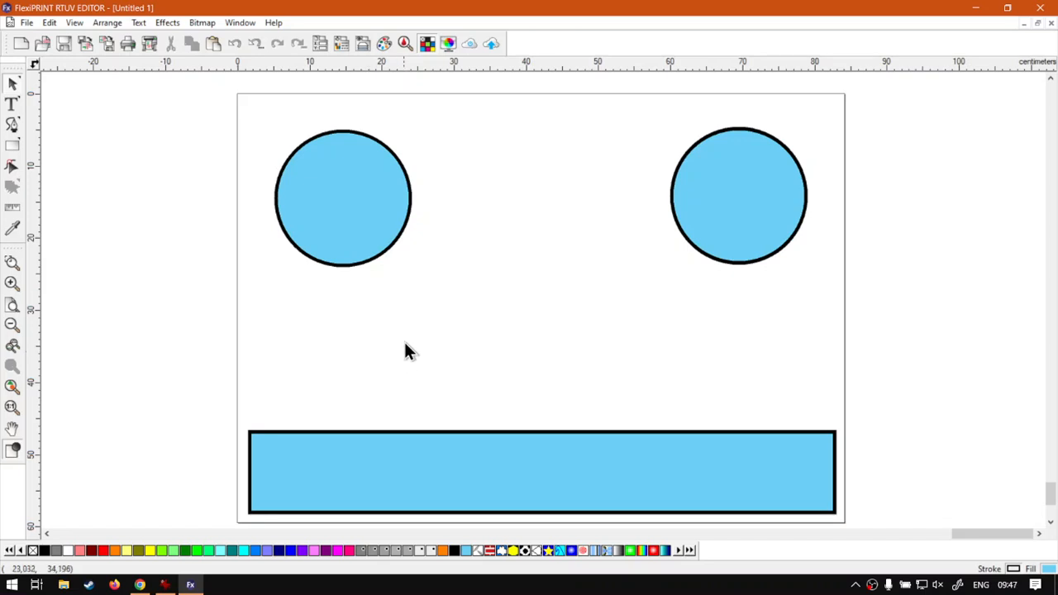
Step: Examine the circles and the rectangle's lower-right corner by zooming in and out around each of them
scroll(355, 207, up, 2)
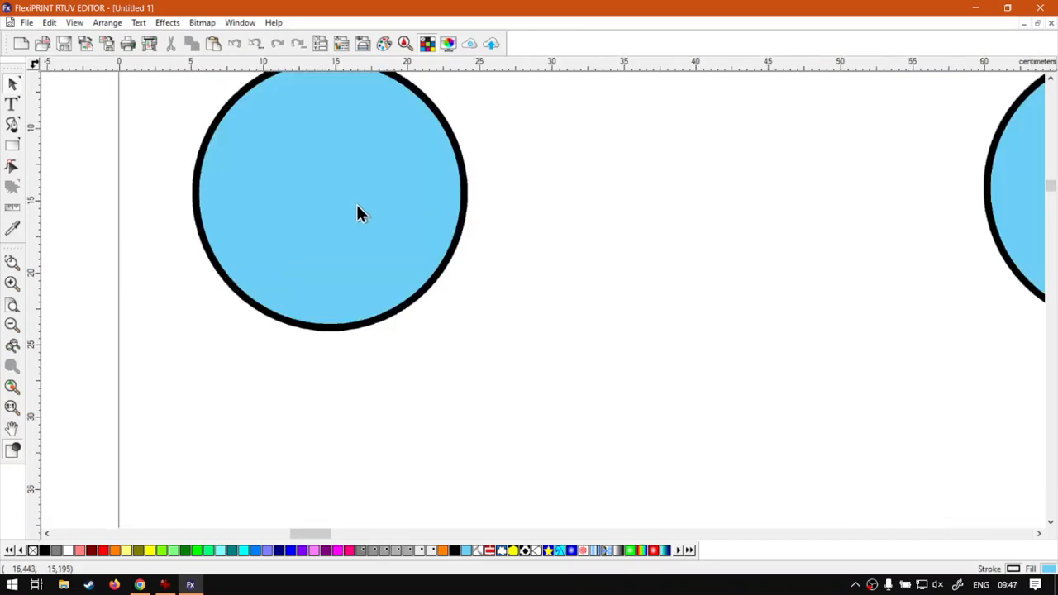
scroll(357, 207, down, 2)
scroll(356, 204, up, 2)
scroll(356, 204, down, 2)
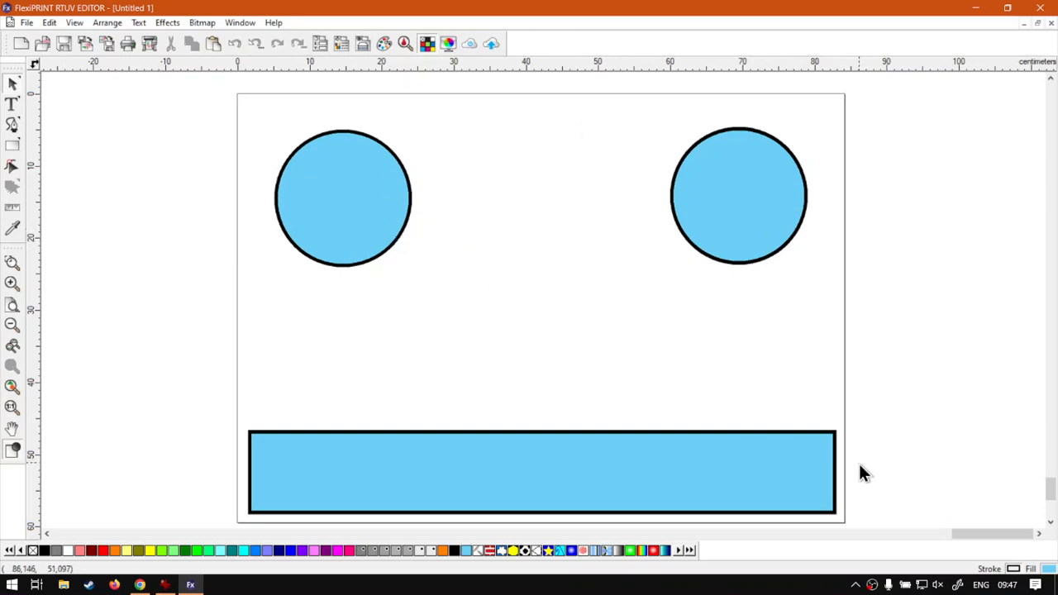
scroll(835, 512, up, 4)
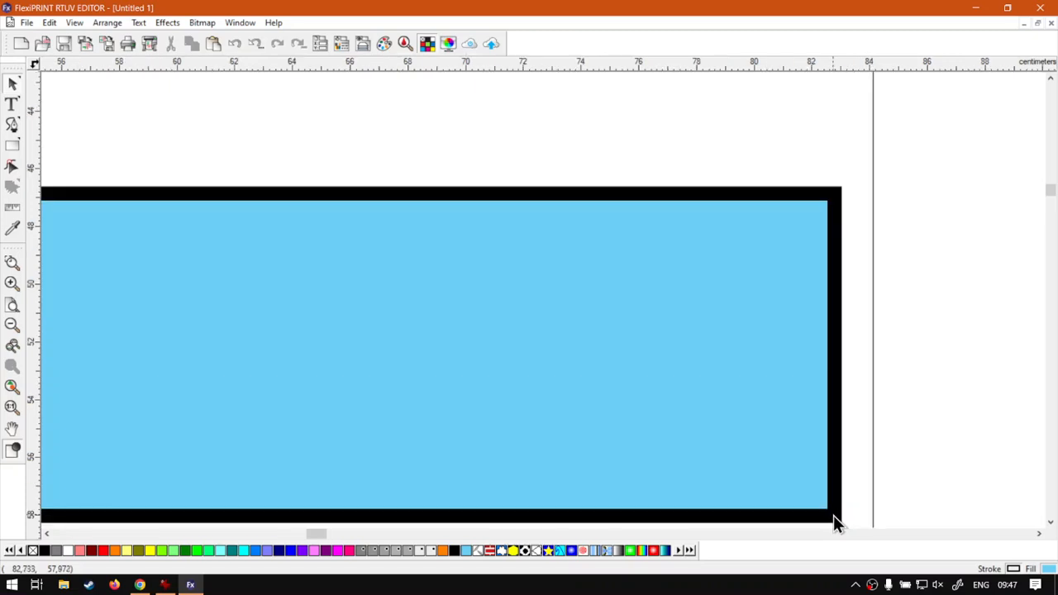
scroll(833, 515, down, 4)
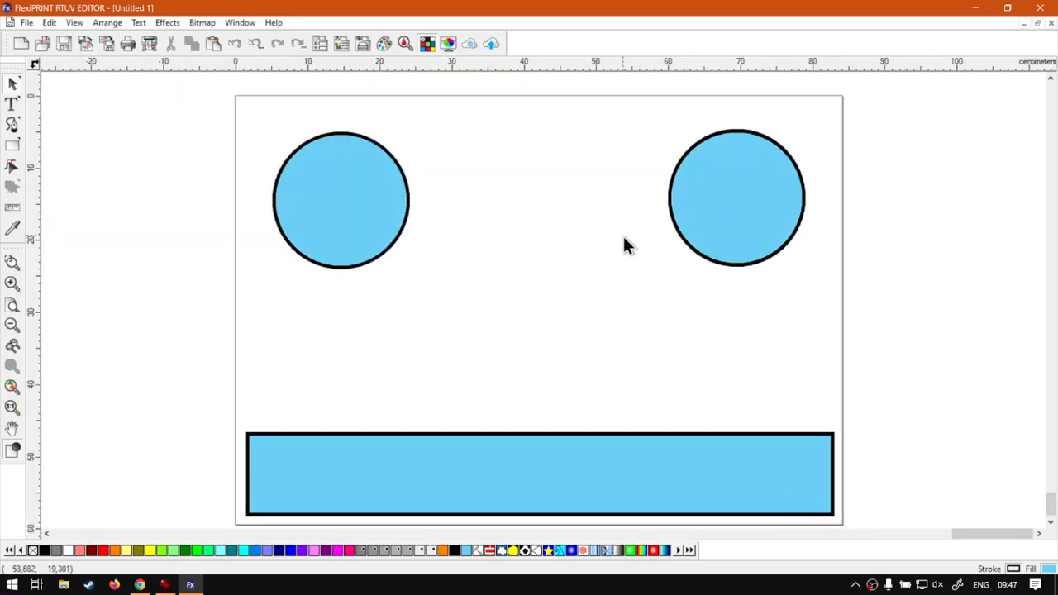
scroll(729, 211, up, 4)
scroll(732, 204, down, 4)
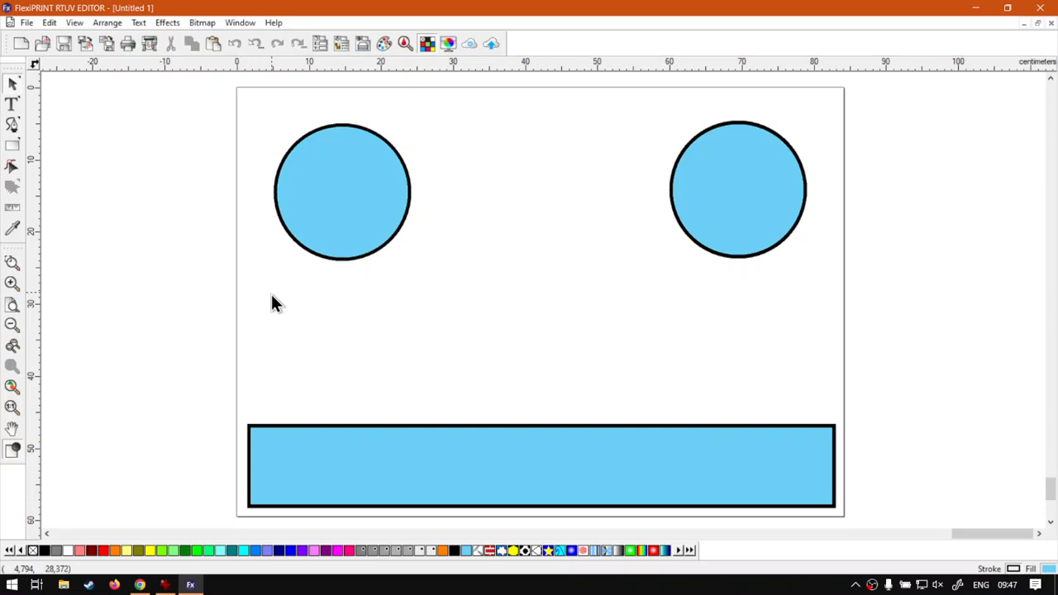
scroll(311, 292, up, 2)
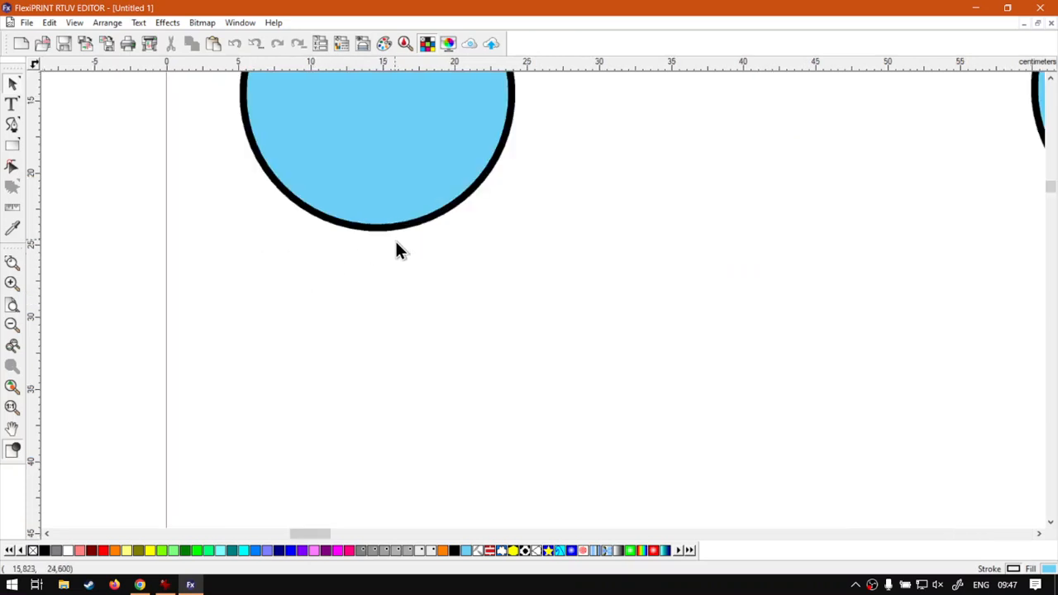
scroll(342, 231, down, 2)
scroll(342, 160, up, 4)
scroll(376, 136, down, 1)
scroll(376, 136, up, 1)
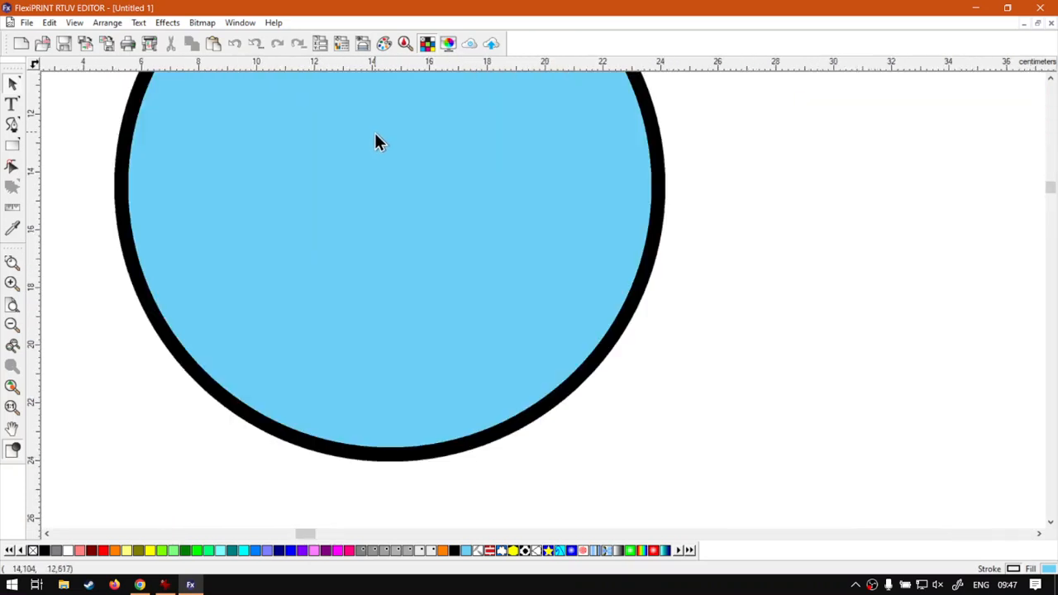
Step: Fit the whole page in view, zoom deep into the left circle, and fit the page again
click(12, 307)
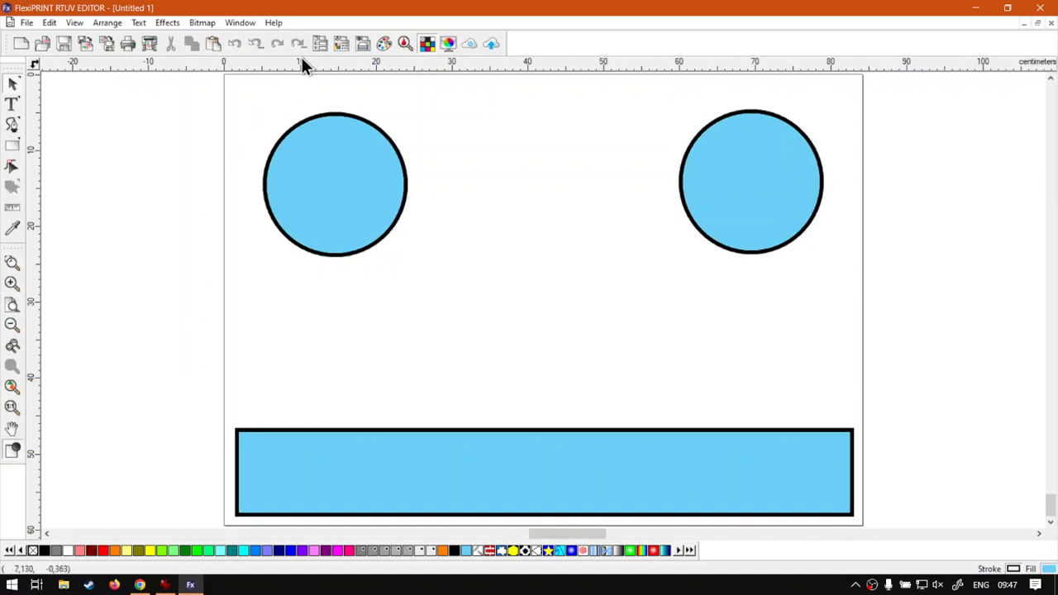
scroll(293, 438, up, 1)
scroll(314, 438, up, 5)
scroll(340, 421, up, 3)
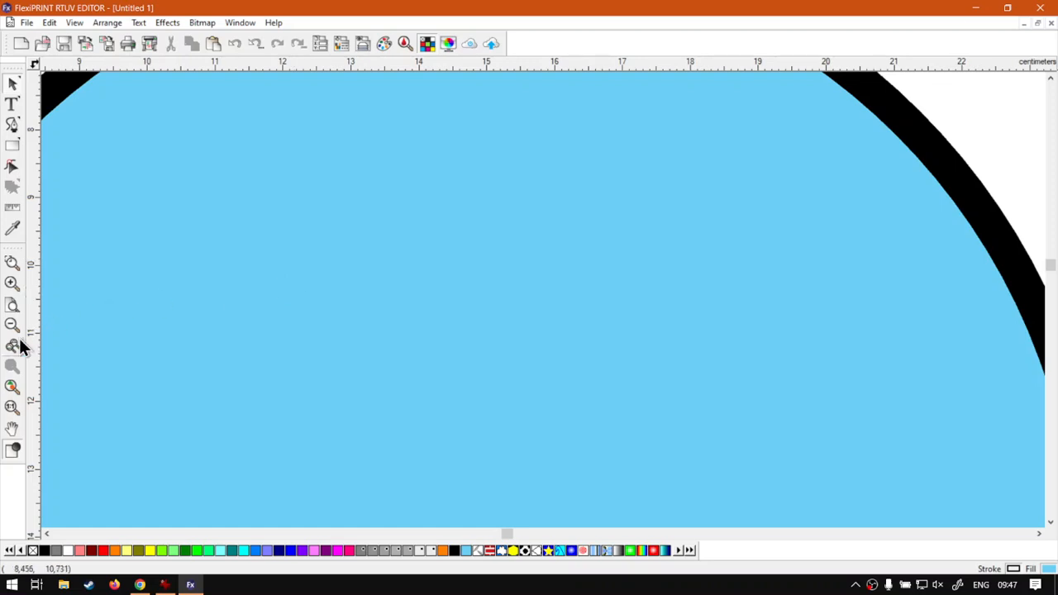
click(15, 305)
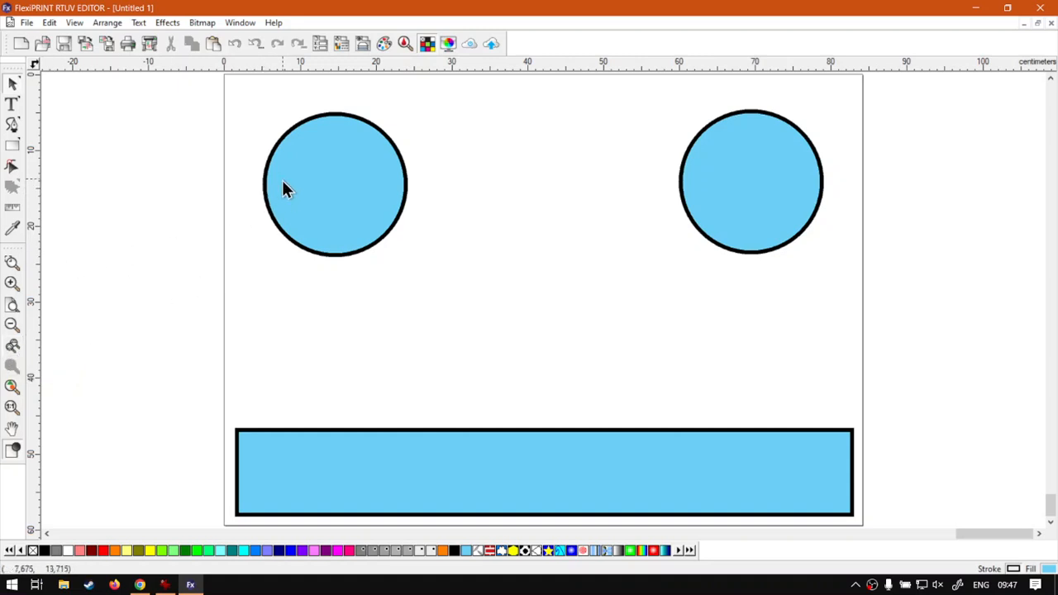
Step: Zoom into the left circle around two different points and fit the whole page in view again
scroll(310, 174, up, 1)
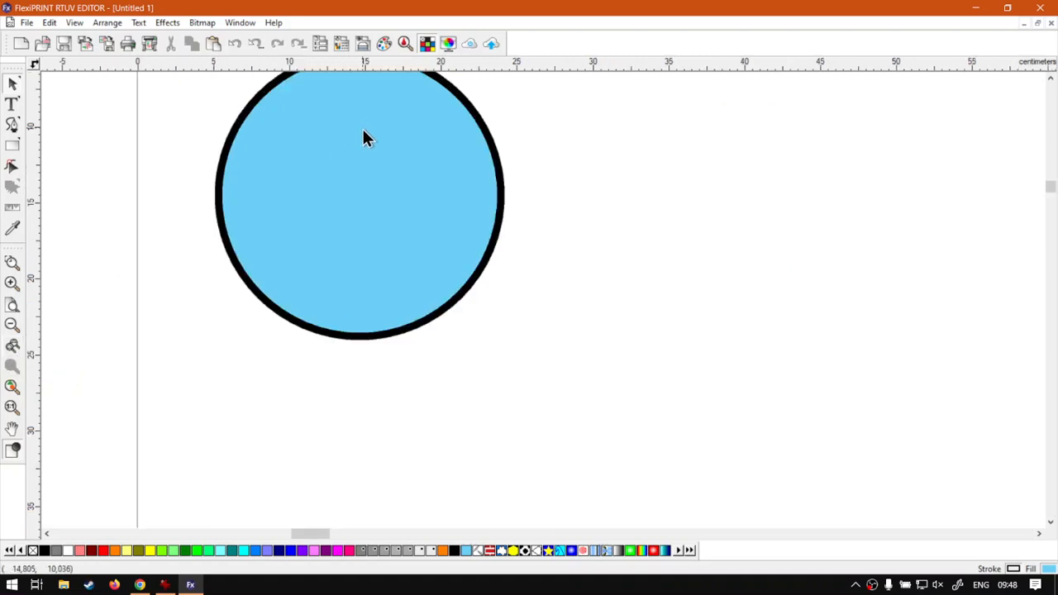
scroll(359, 116, up, 1)
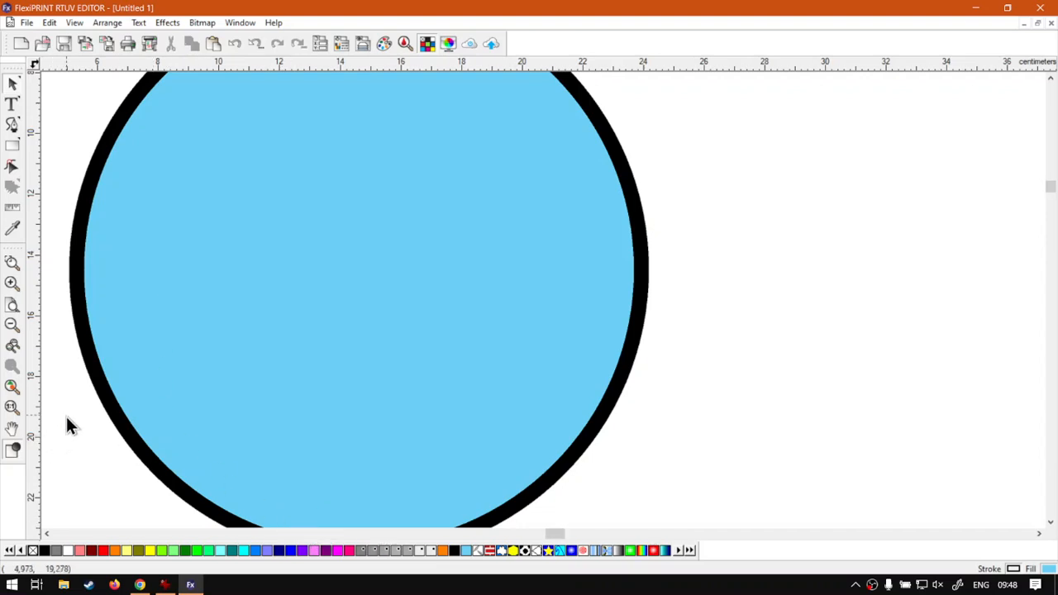
click(13, 311)
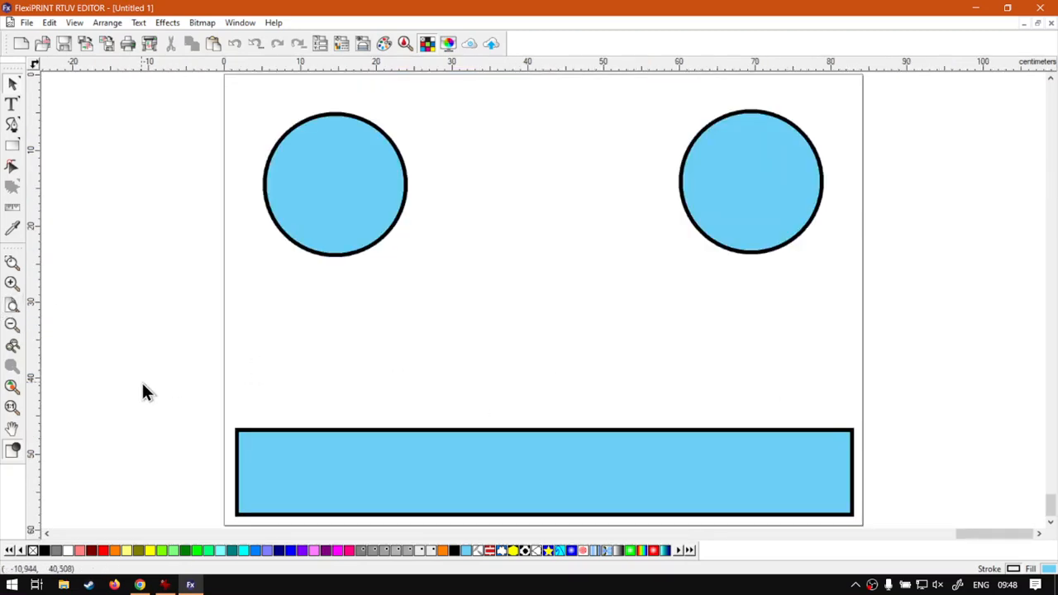
Step: Step back through the earlier views with Zoom Previous until the whole page is in view
click(14, 359)
click(14, 359)
click(14, 359)
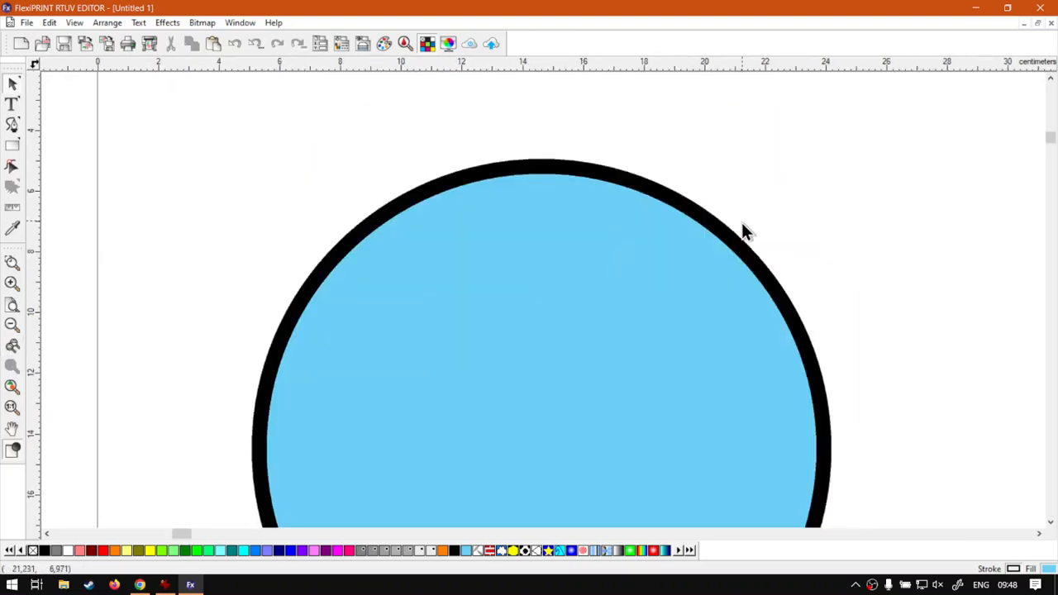
click(12, 347)
click(16, 346)
click(16, 346)
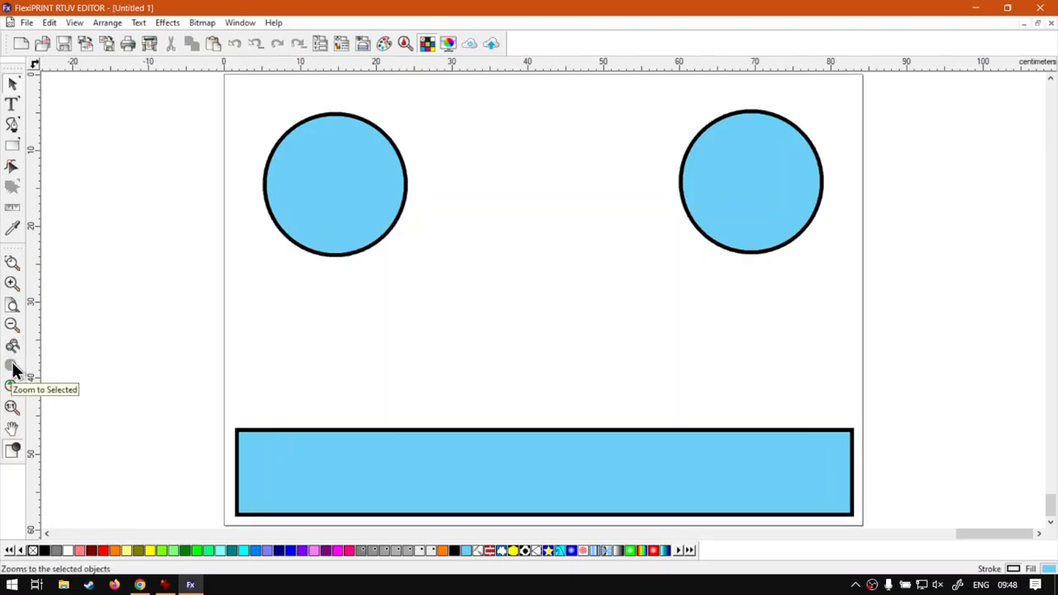
Step: Select both circles and the rectangle and place a copy of them outside the page, to its left
mouse_move(570, 536)
mouse_down()
mouse_move(538, 535)
mouse_move(571, 533)
mouse_up()
drag(909, 527, 259, 137)
scroll(284, 184, down, 1)
scroll(301, 204, down, 1)
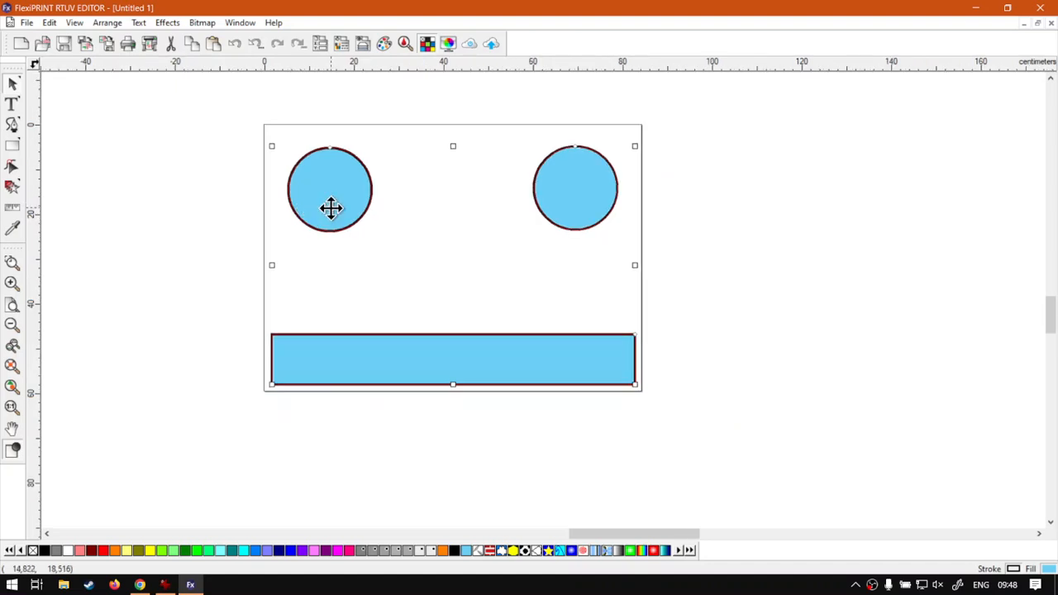
drag(333, 208, 122, 200)
click(213, 279)
middle_click(318, 277)
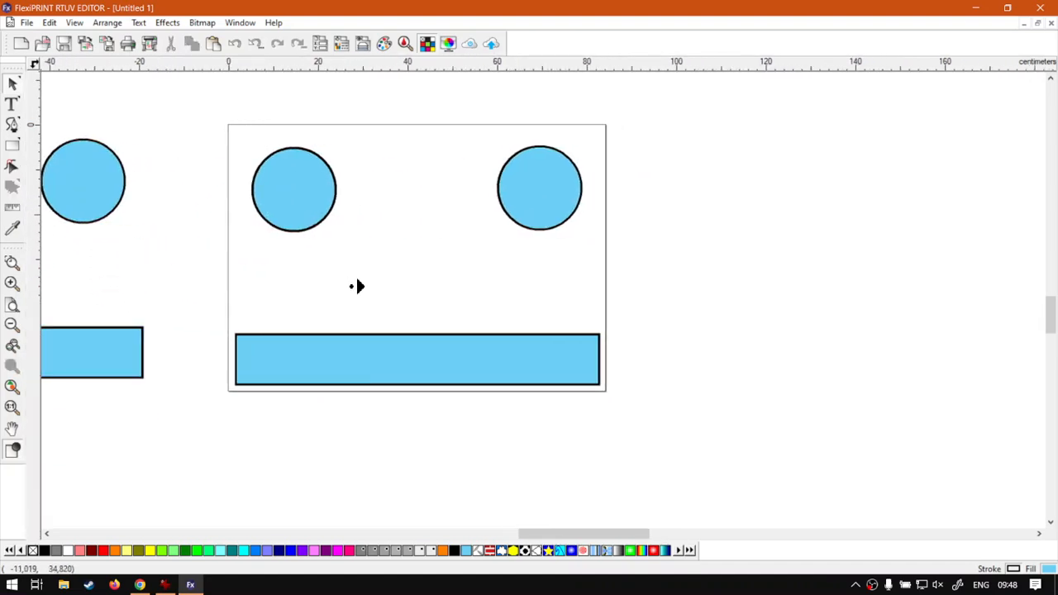
Step: Select the right circle of the copied set outside the page and zoom to the selection
scroll(352, 205, up, 1)
scroll(364, 371, up, 3)
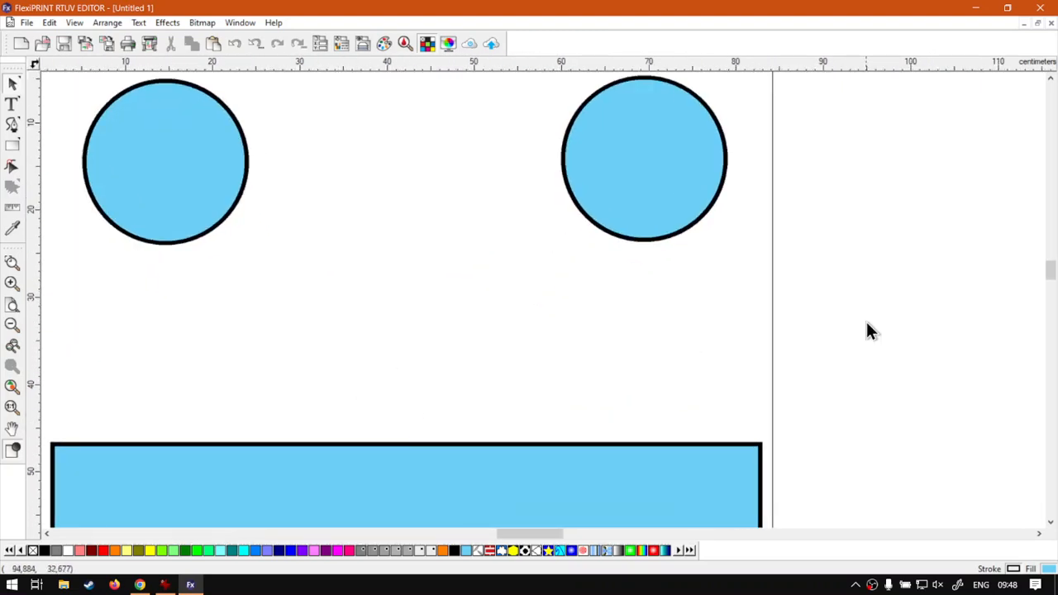
scroll(397, 281, down, 1)
scroll(103, 352, up, 1)
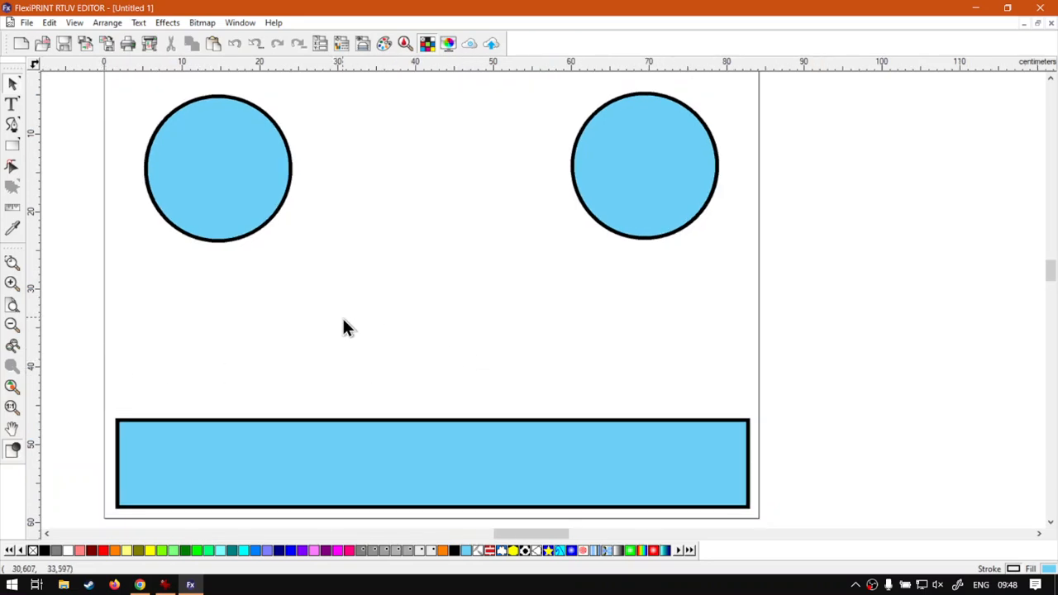
click(13, 369)
drag(592, 533, 547, 534)
drag(556, 142, 238, 326)
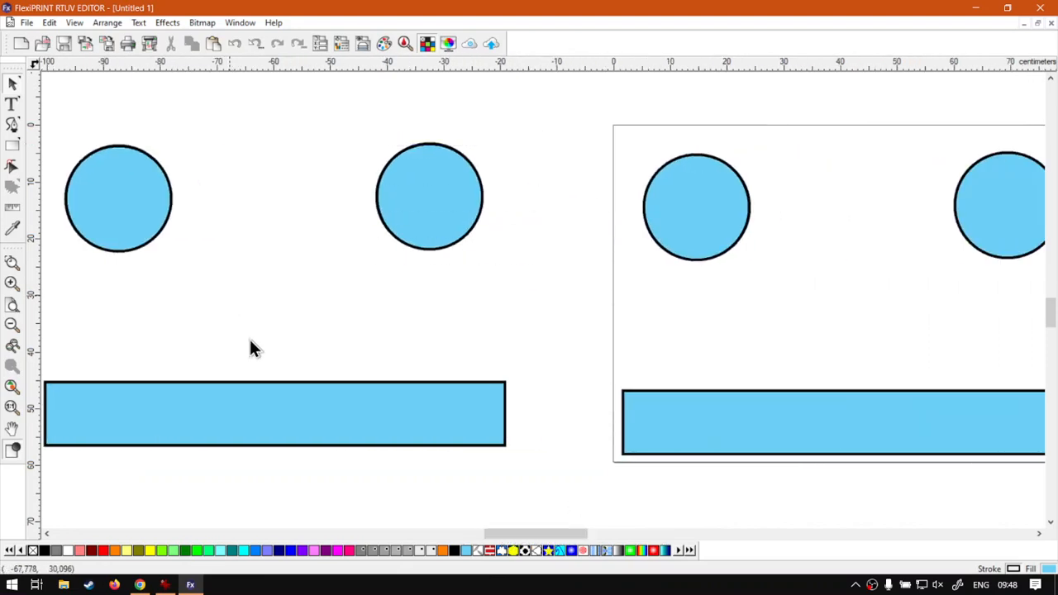
click(11, 366)
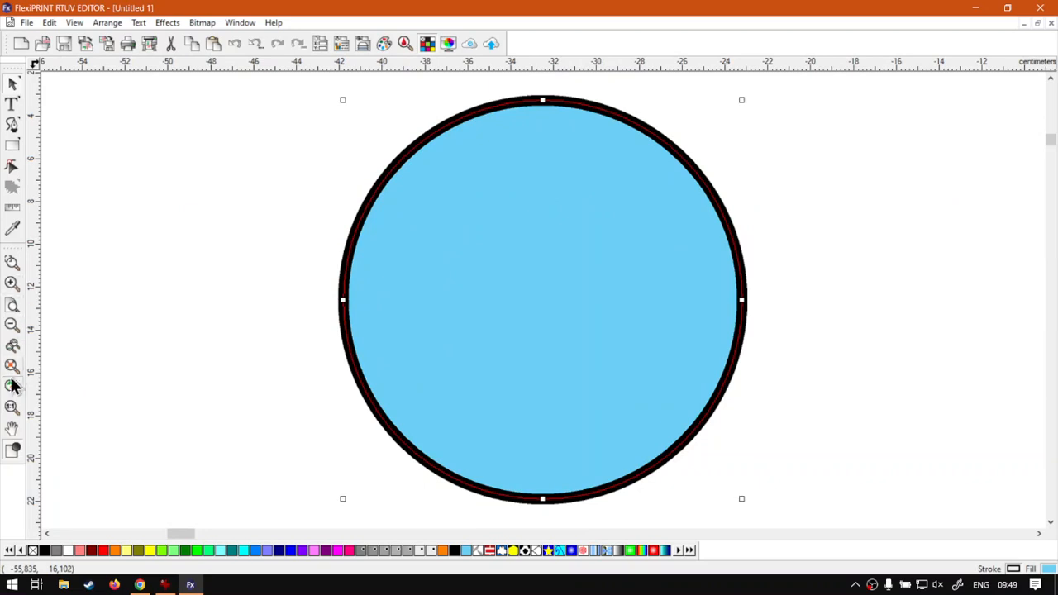
Step: Select the two circles on the page together and zoom to the selection
click(12, 262)
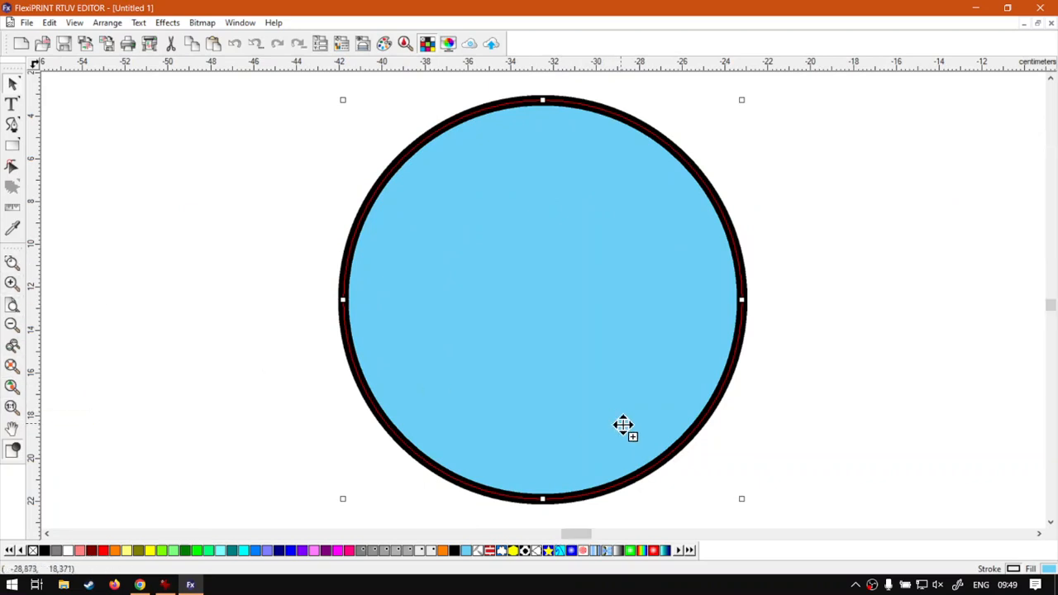
click(623, 428)
scroll(572, 535, right, 5)
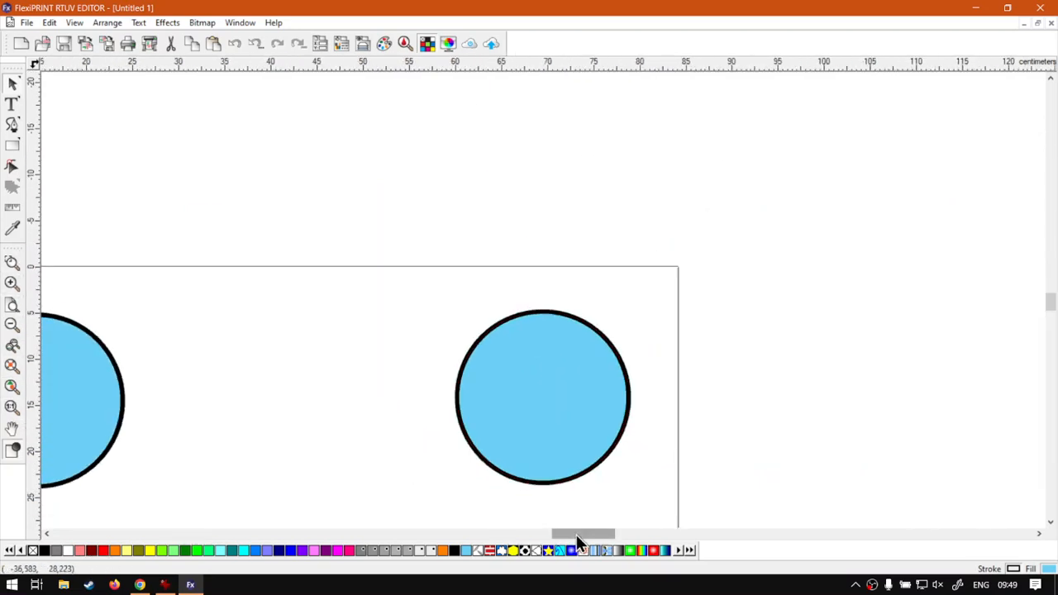
drag(981, 238, 174, 487)
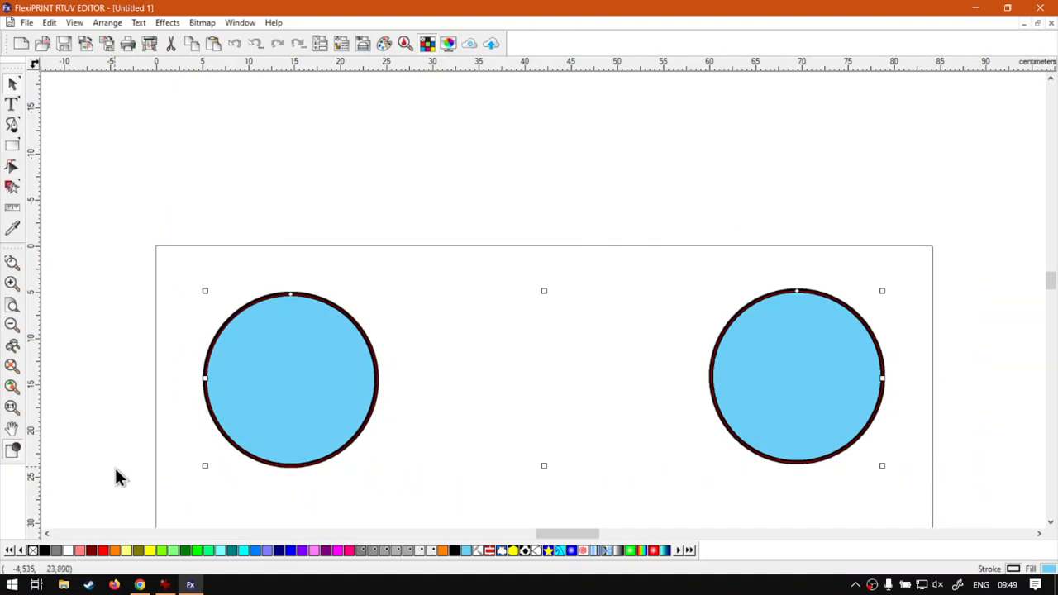
click(10, 366)
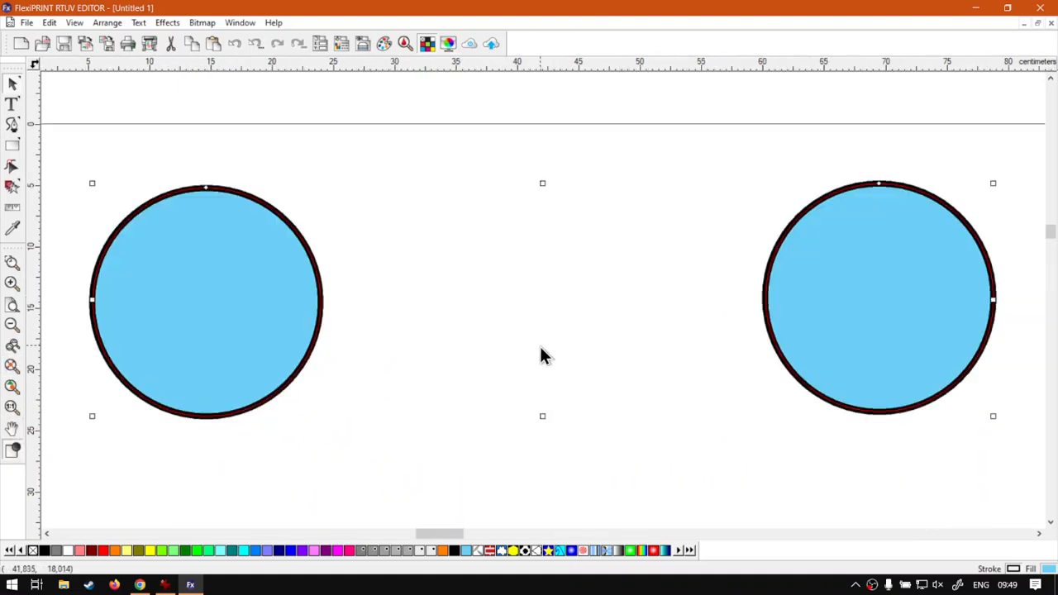
Step: Select the rectangle on the page, zoom out to see its surroundings, and zoom to the selection
scroll(554, 467, down, 6)
click(525, 373)
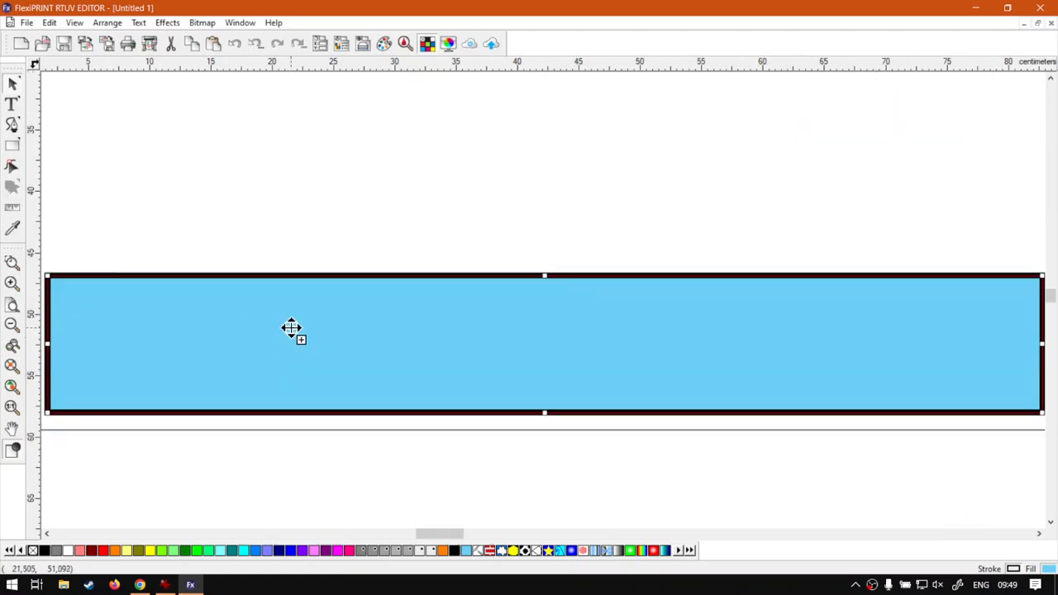
scroll(356, 242, up, 3)
scroll(337, 255, down, 5)
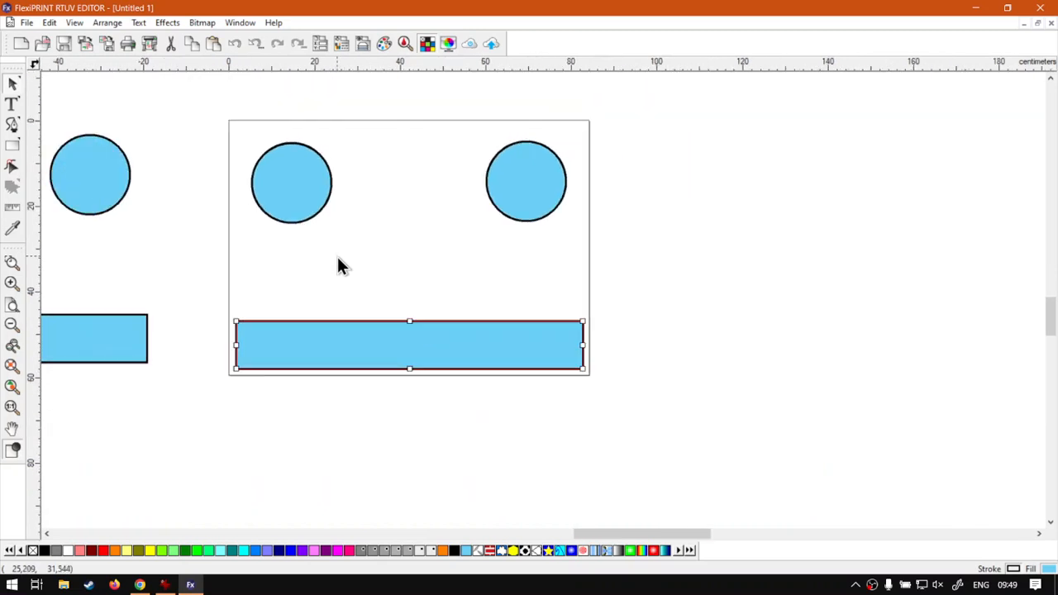
click(15, 367)
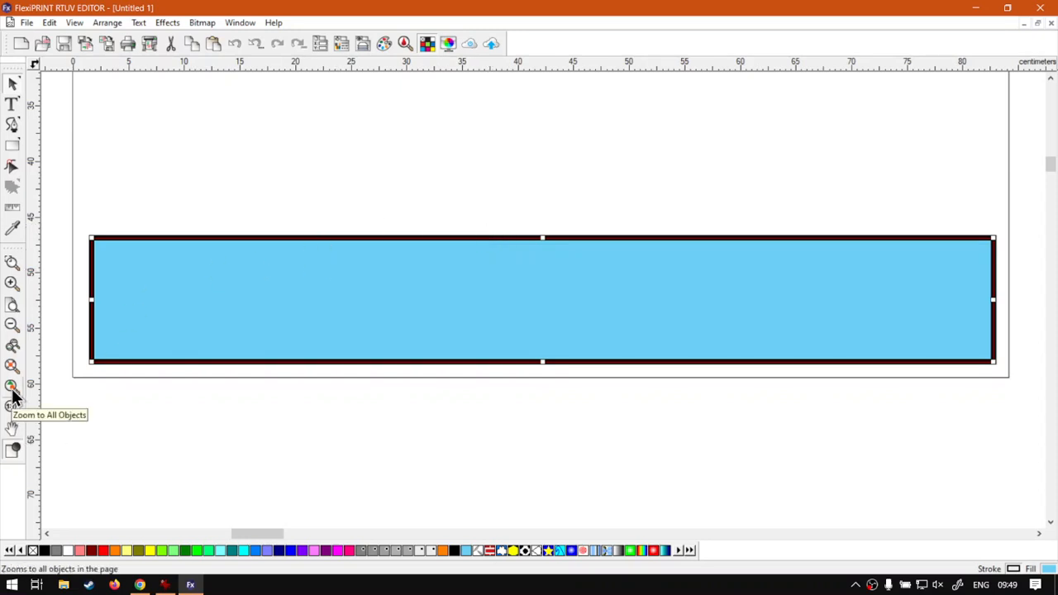
Step: Deselect the rectangle and zoom to all objects, including the copied set outside the page
click(140, 410)
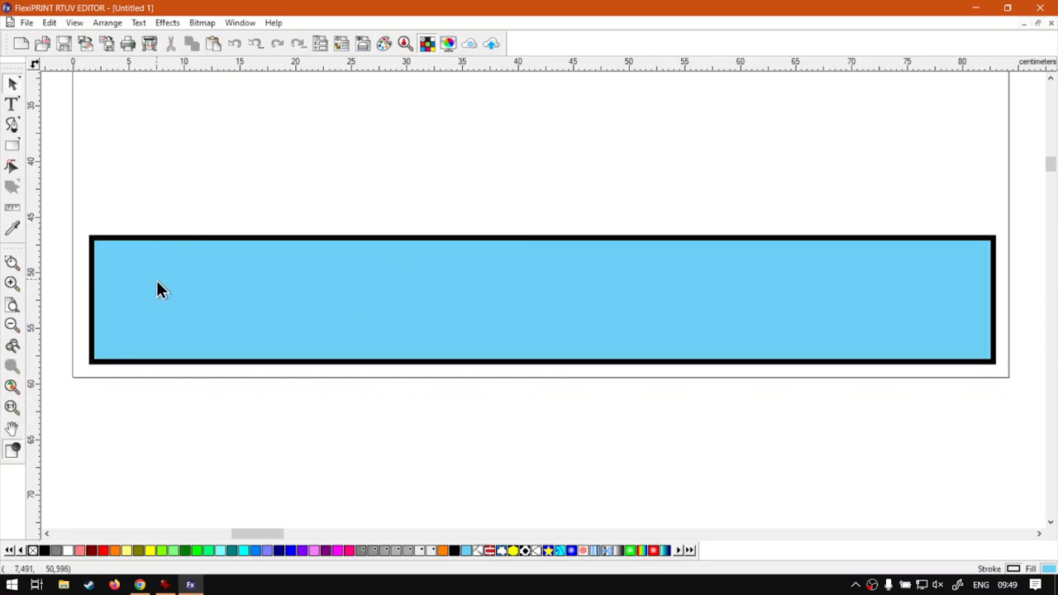
scroll(247, 309, right, 4)
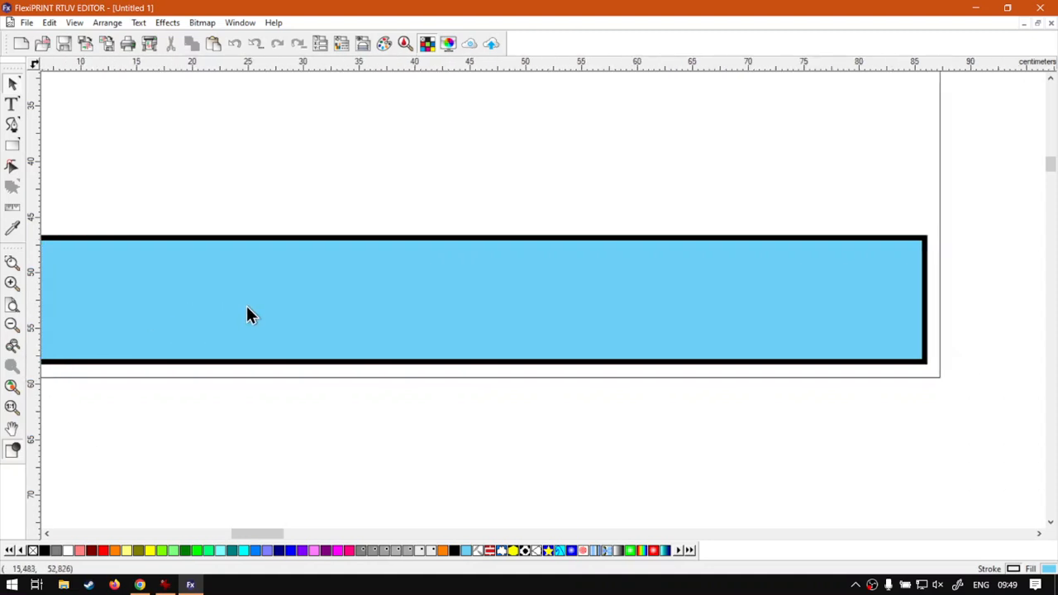
scroll(248, 313, left, 3)
scroll(247, 310, right, 1)
scroll(250, 318, left, 2)
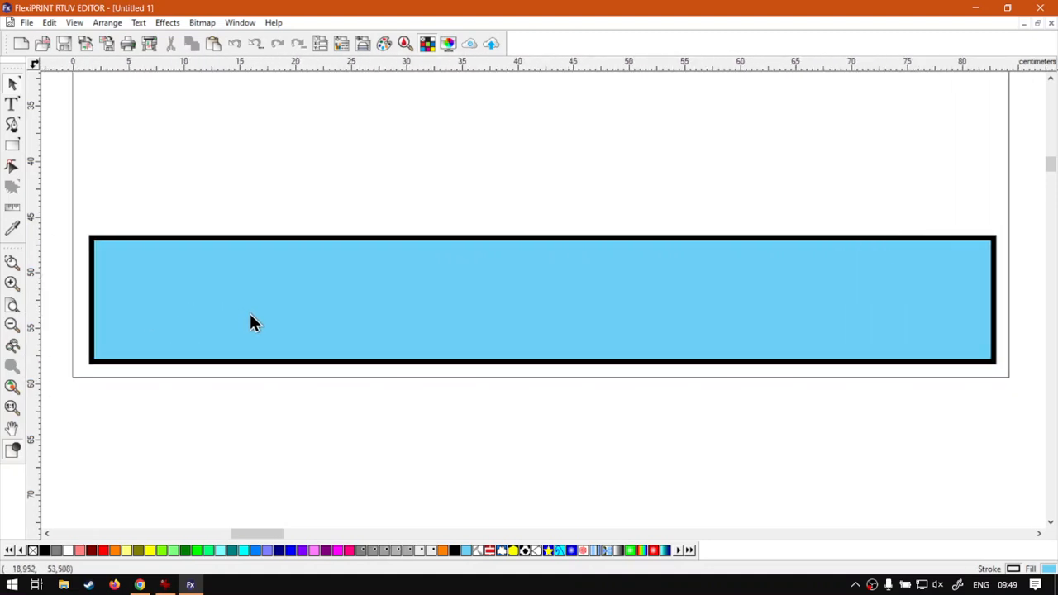
click(11, 384)
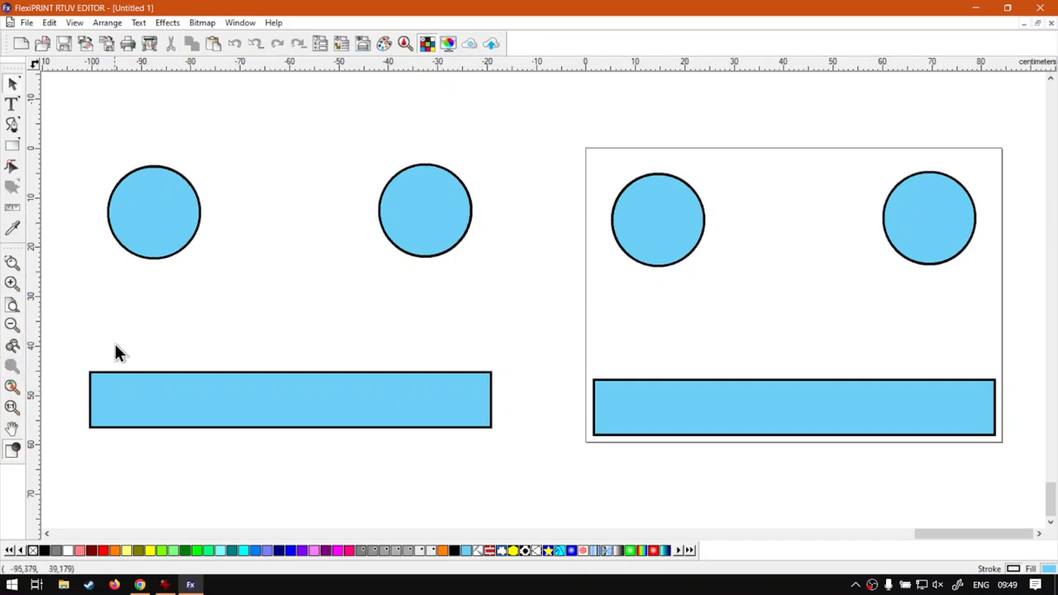
Step: Compare the fit-page view with the actual print size at the left circle, ending with the whole page in view
click(11, 306)
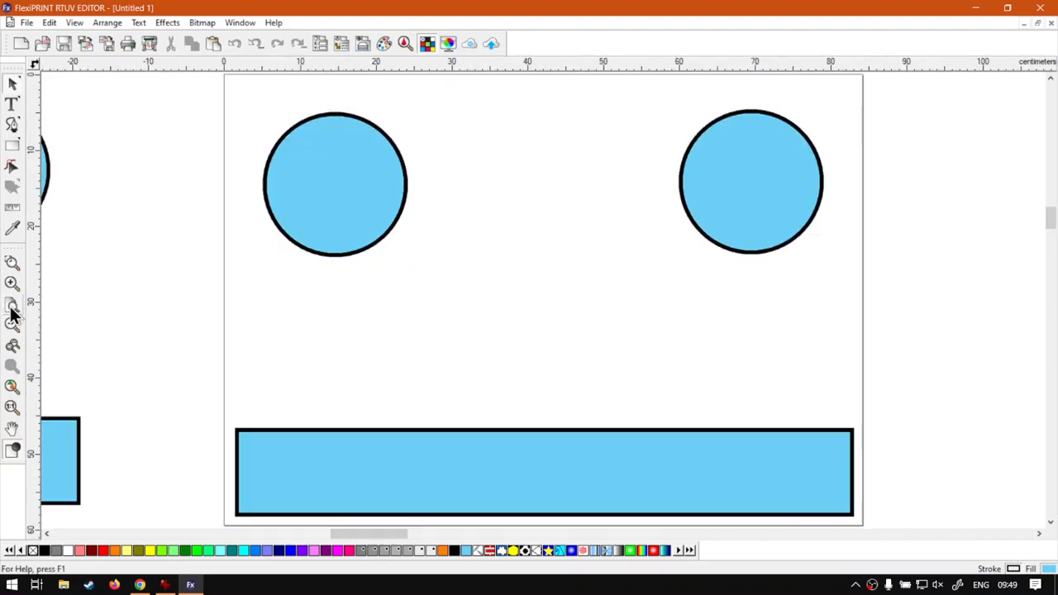
click(12, 414)
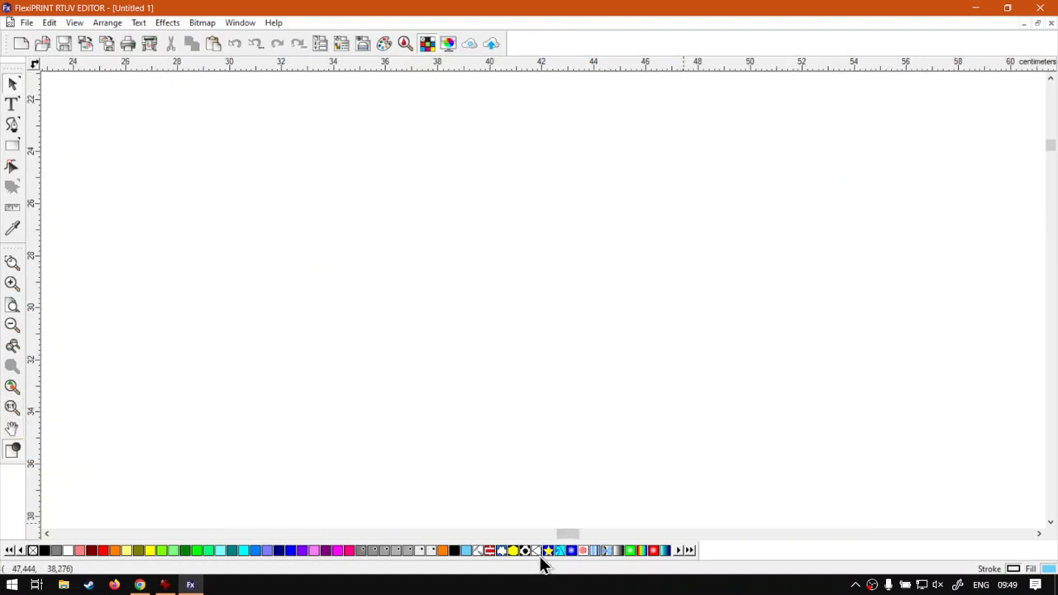
drag(562, 533, 552, 534)
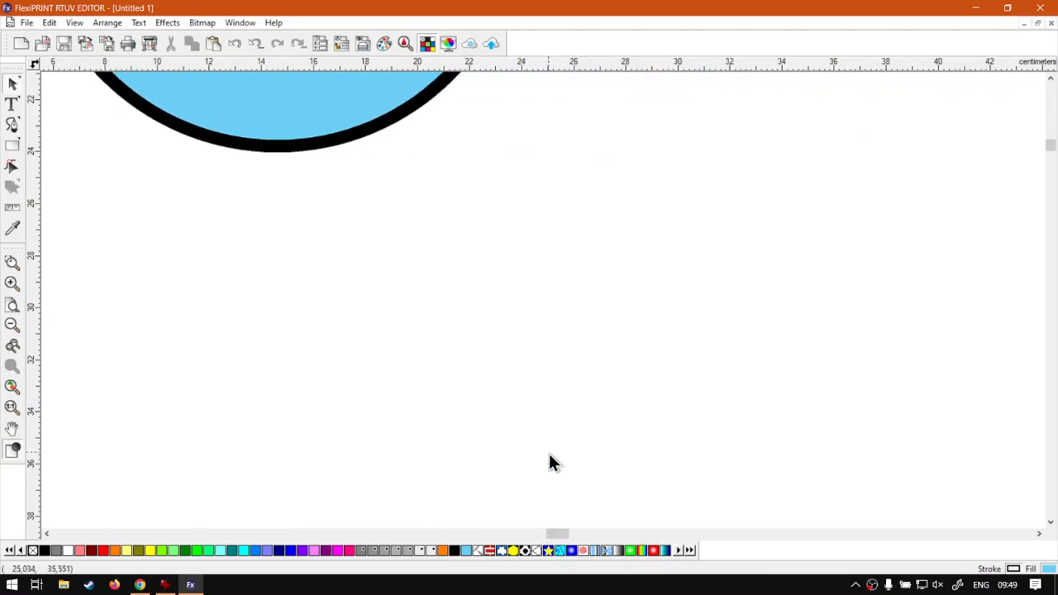
scroll(527, 436, up, 5)
scroll(524, 431, up, 2)
scroll(524, 432, down, 4)
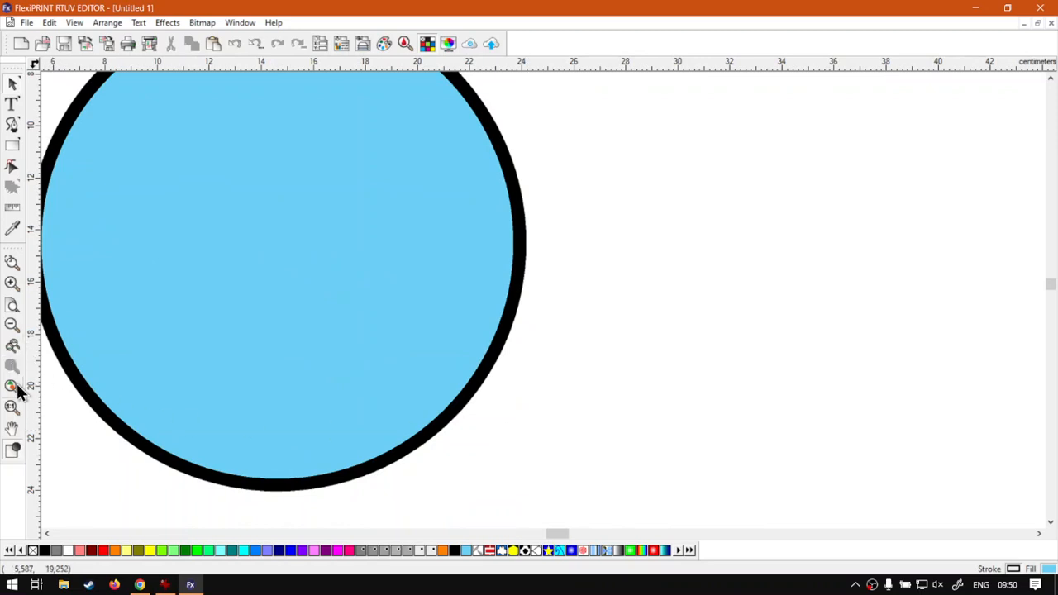
click(11, 307)
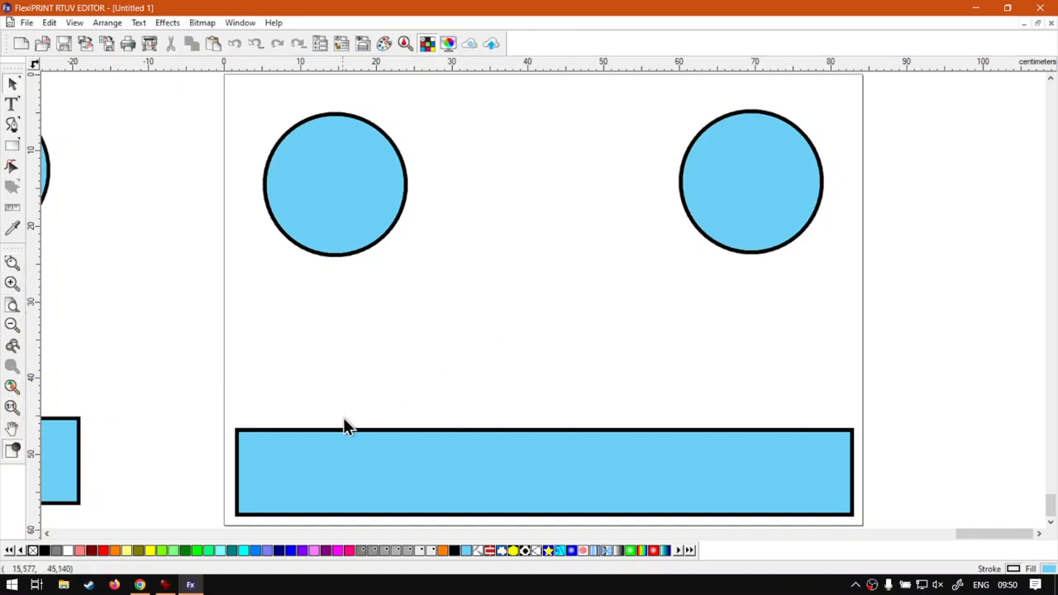
Step: Switch to Chrome with the softwaretraining.co.za home page
click(139, 584)
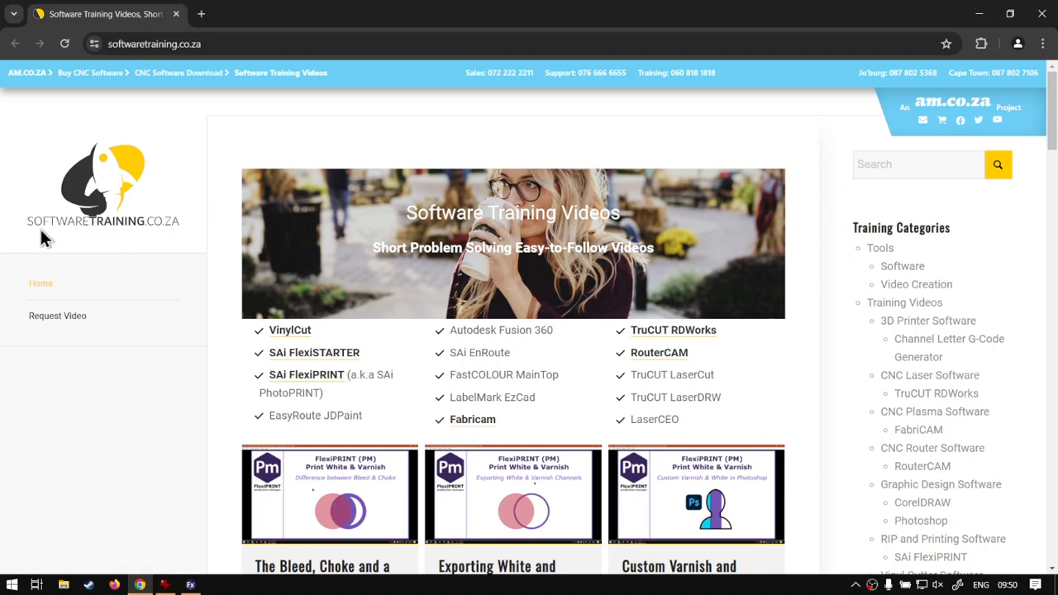